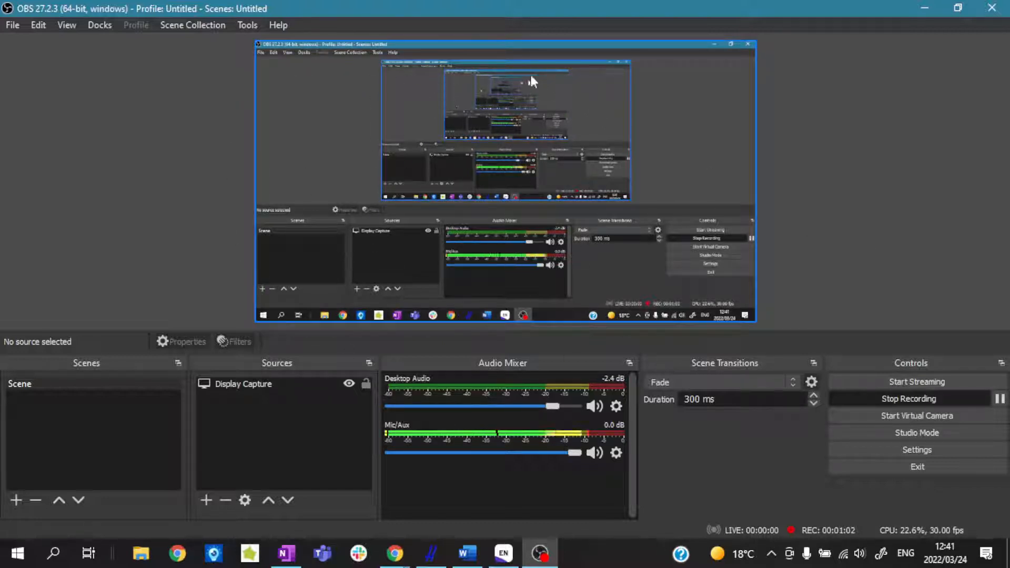
pyautogui.click(408, 140)
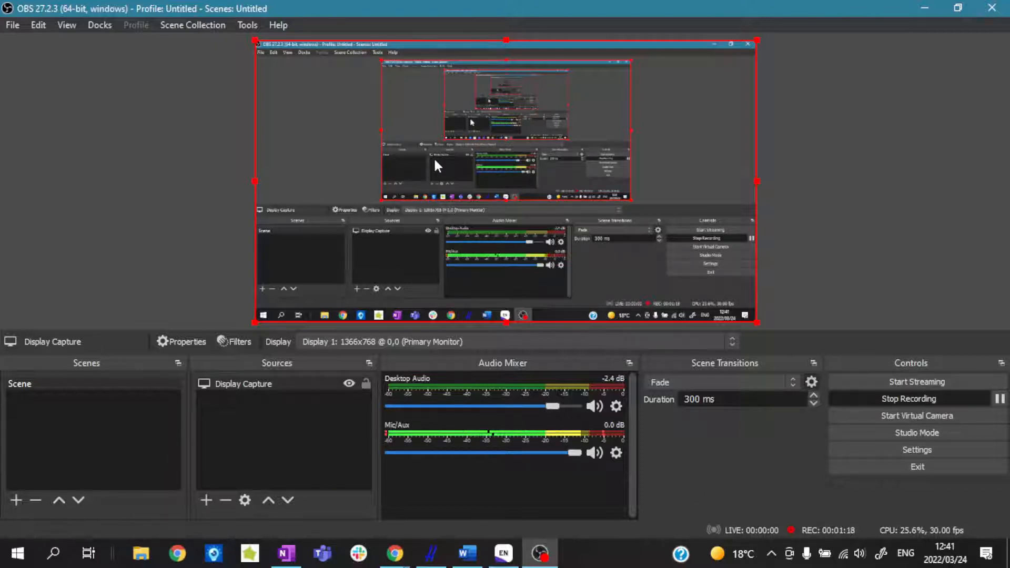
pyautogui.click(180, 219)
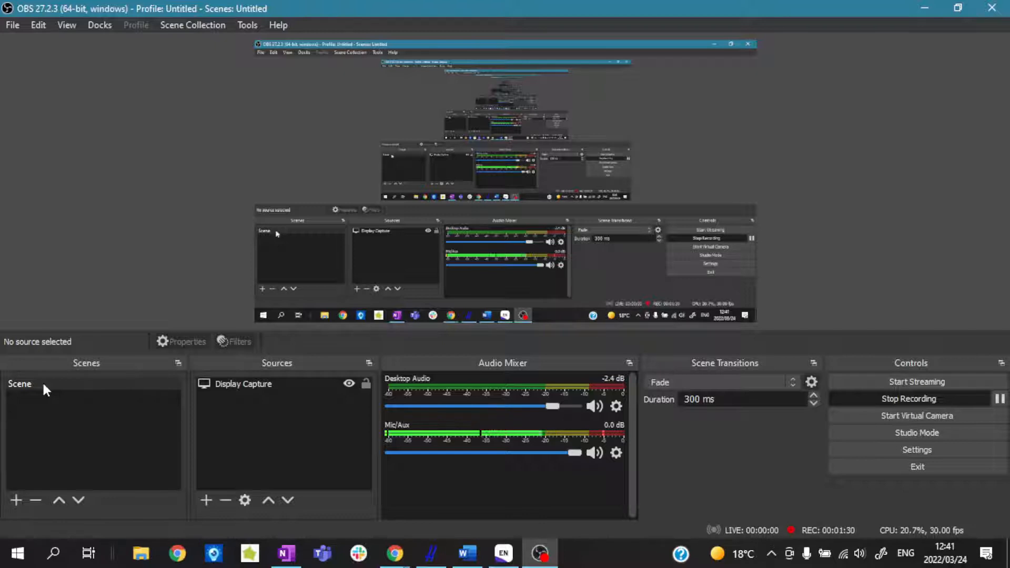
pyautogui.click(252, 385)
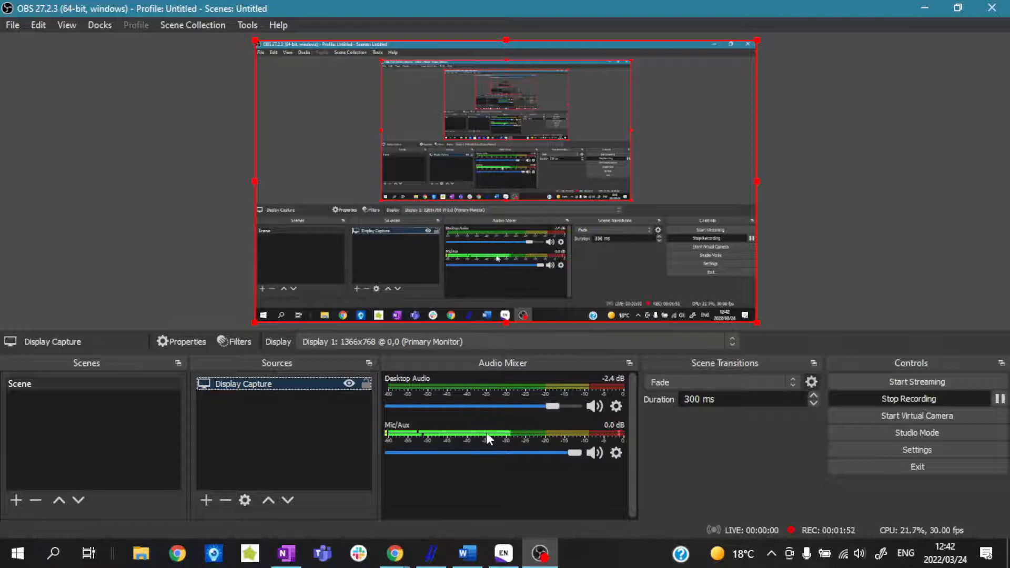
# Add a new Image source to the scene using the logo file 1.png.
pyautogui.click(206, 499)
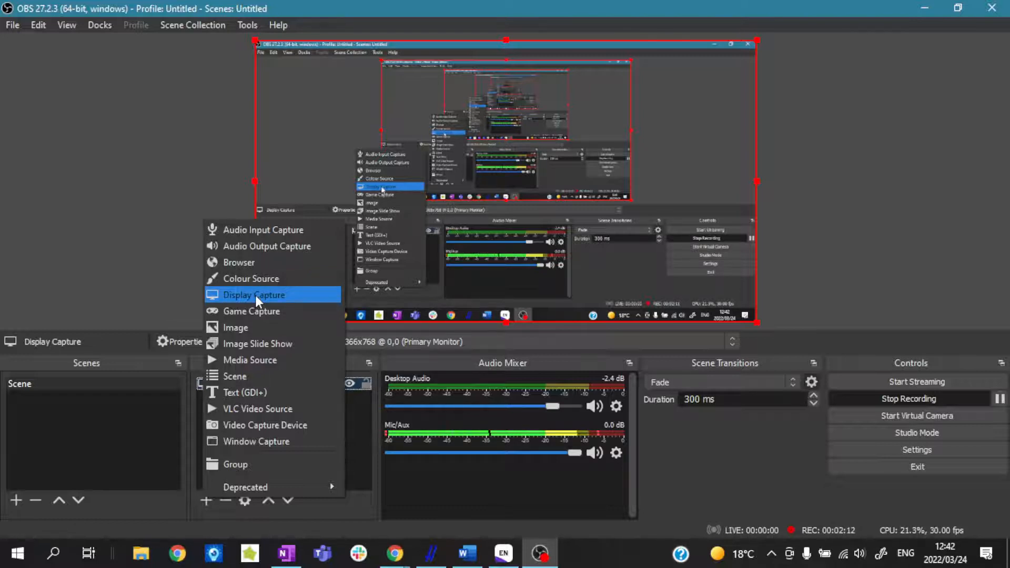
pyautogui.click(251, 327)
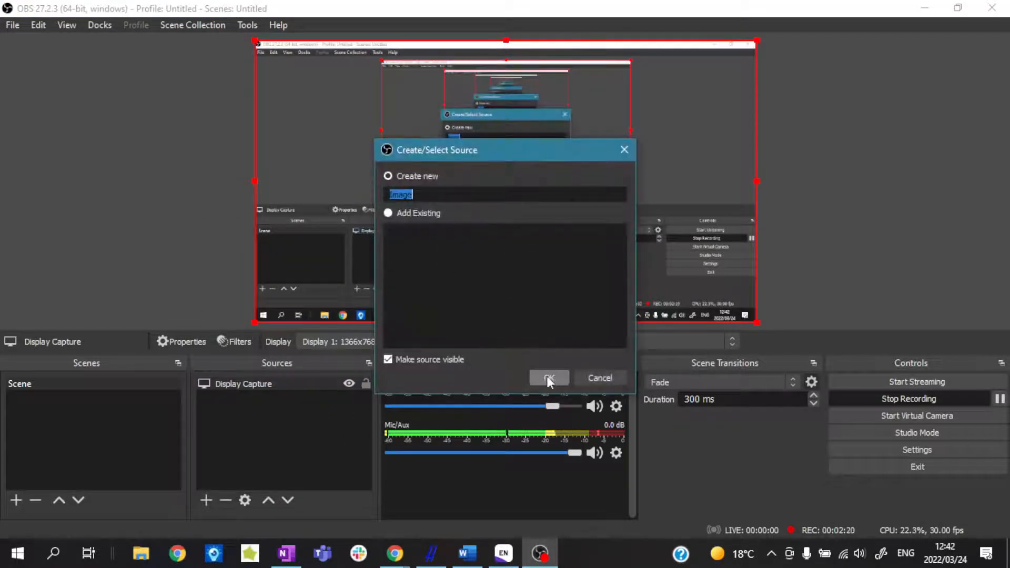
pyautogui.click(548, 378)
pyautogui.click(722, 372)
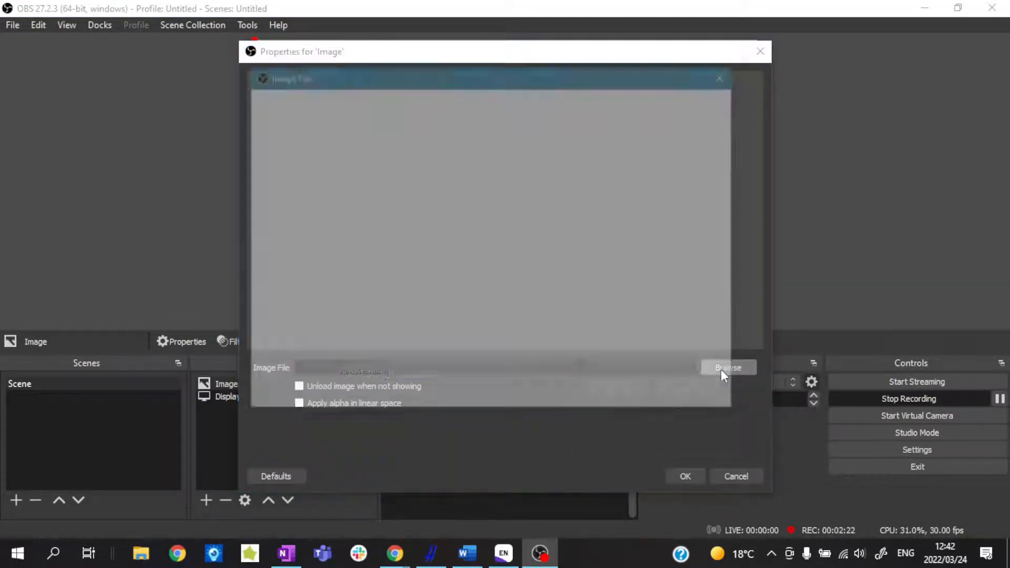
pyautogui.click(445, 215)
pyautogui.click(619, 393)
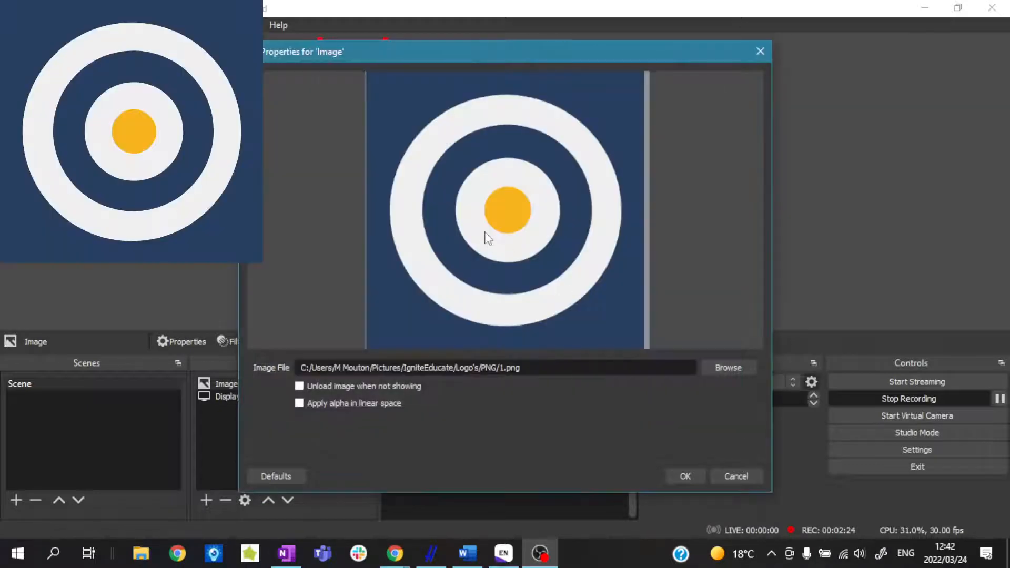
pyautogui.click(686, 477)
# Shrink the logo image and place it in the lower-right corner of the captured display.
pyautogui.moveTo(377, 138); pyautogui.dragTo(733, 269)
pyautogui.moveTo(610, 171); pyautogui.dragTo(720, 285)
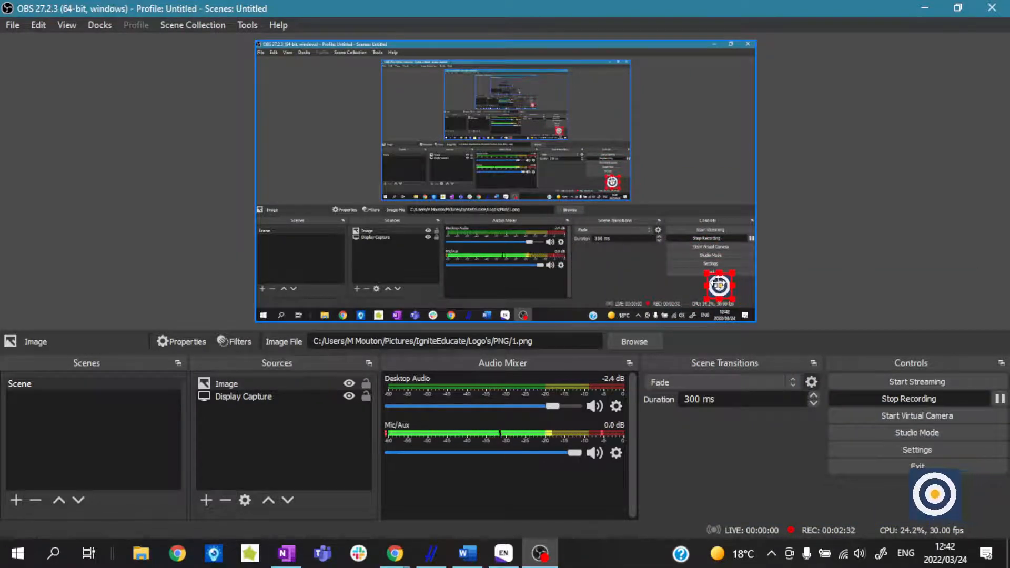
pyautogui.click(819, 254)
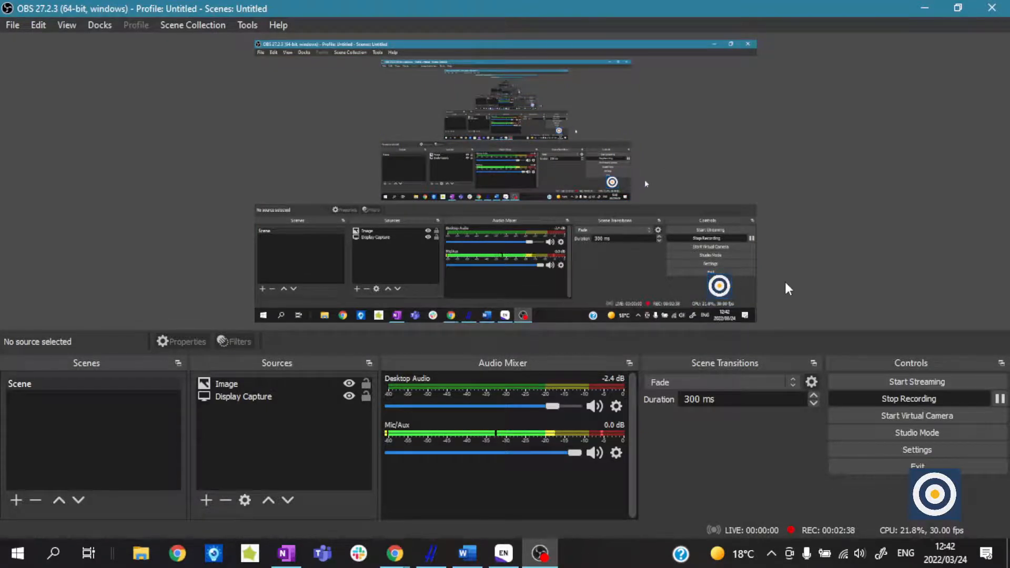
# Add a new Video Capture Device source to the scene with HP Webcam as its device.
pyautogui.click(206, 501)
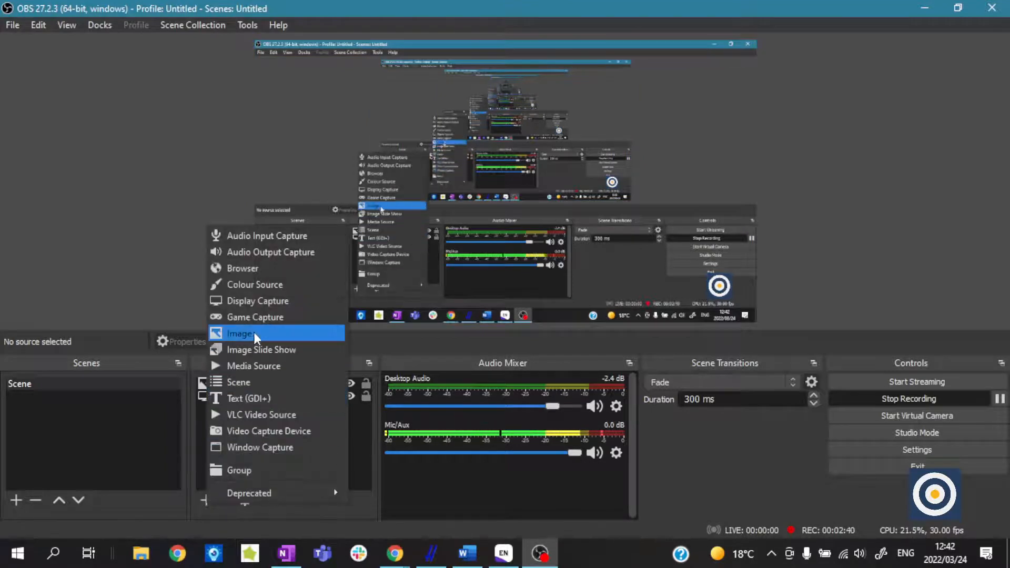
pyautogui.click(255, 431)
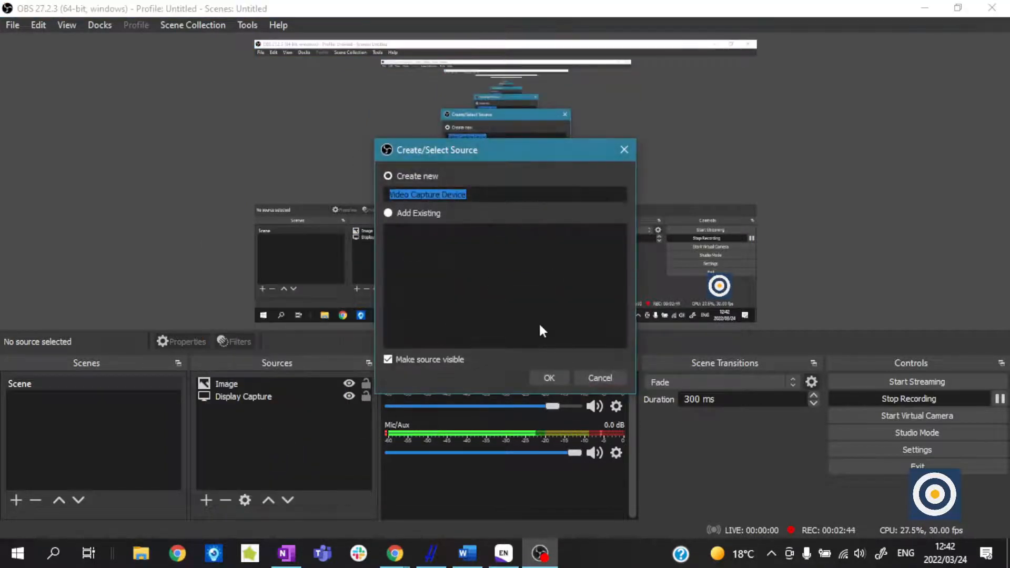
pyautogui.click(550, 378)
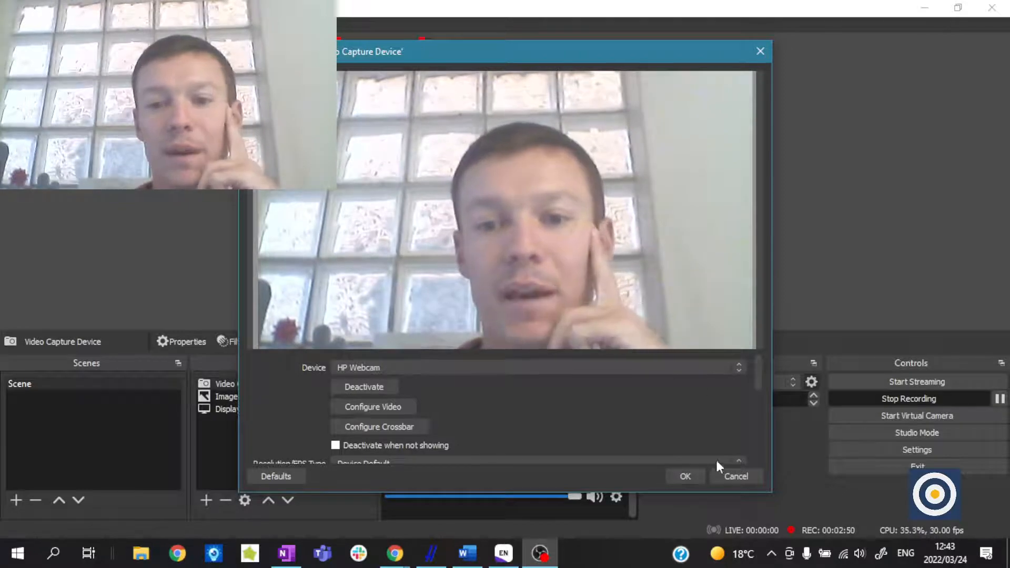
pyautogui.click(679, 367)
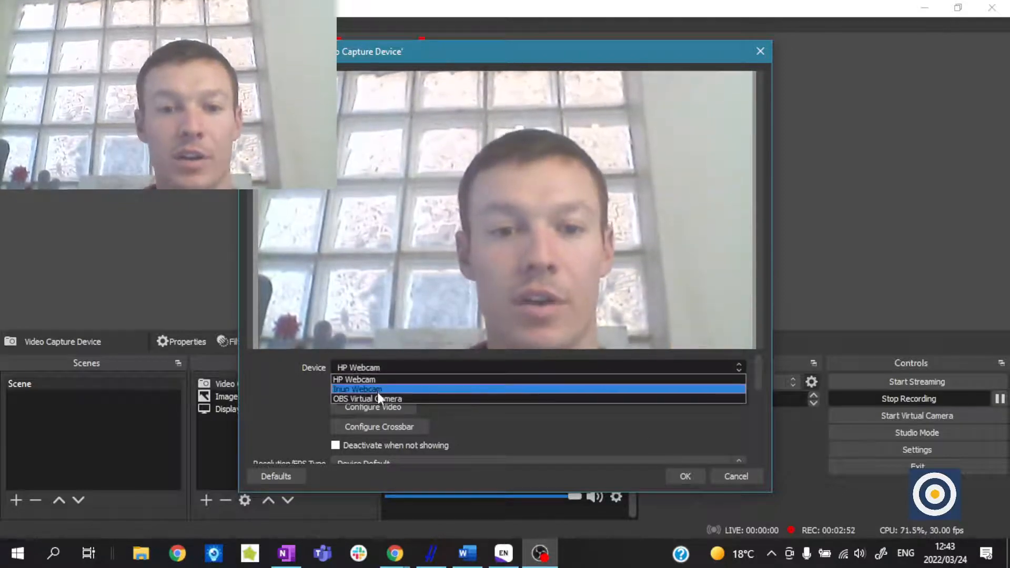
pyautogui.click(388, 366)
pyautogui.click(684, 477)
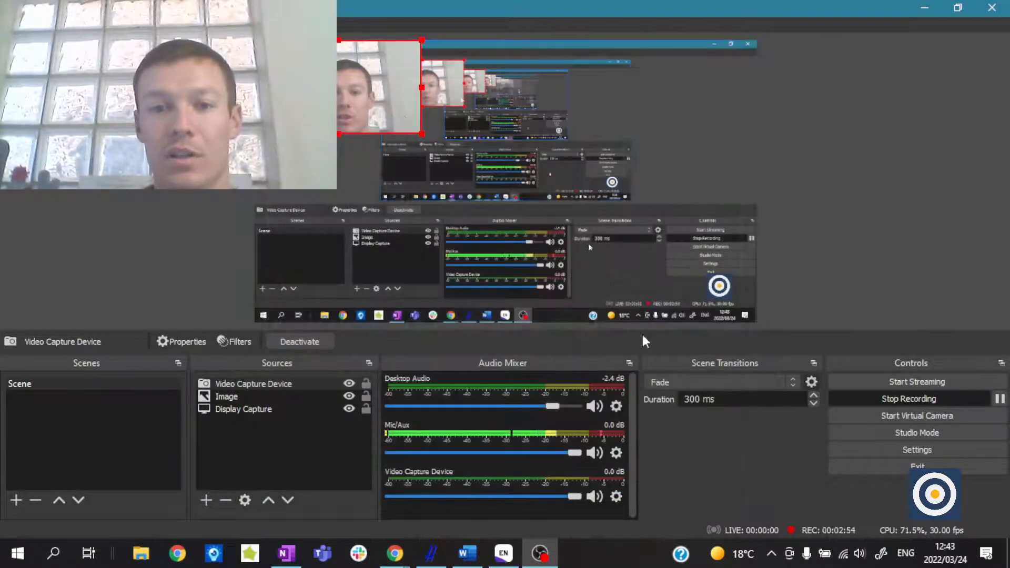
# Shrink the webcam feed into the scene's lower-right corner and move the logo to the upper-right corner.
pyautogui.moveTo(256, 41); pyautogui.dragTo(726, 80)
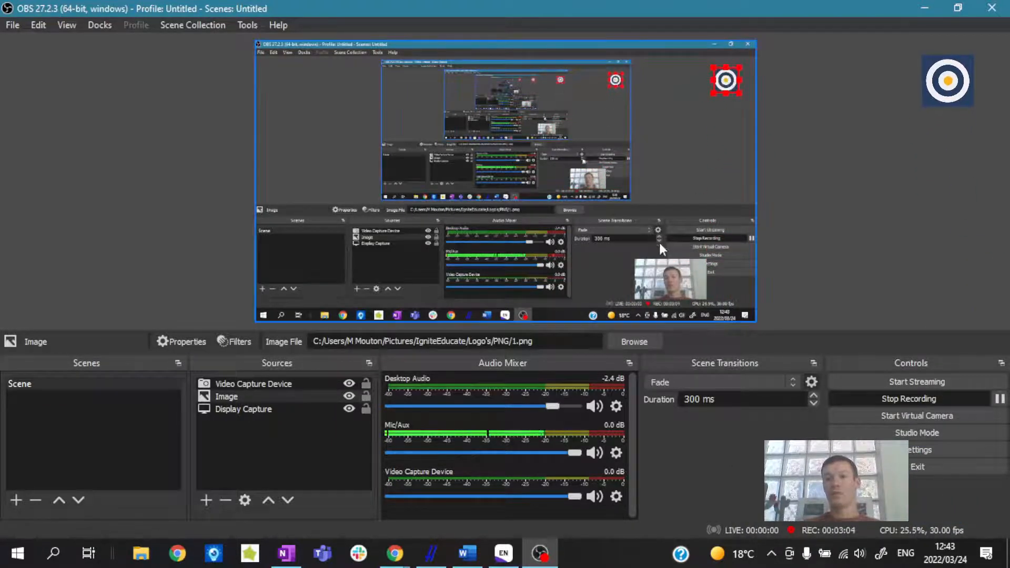
pyautogui.moveTo(667, 272); pyautogui.dragTo(697, 272)
pyautogui.click(866, 271)
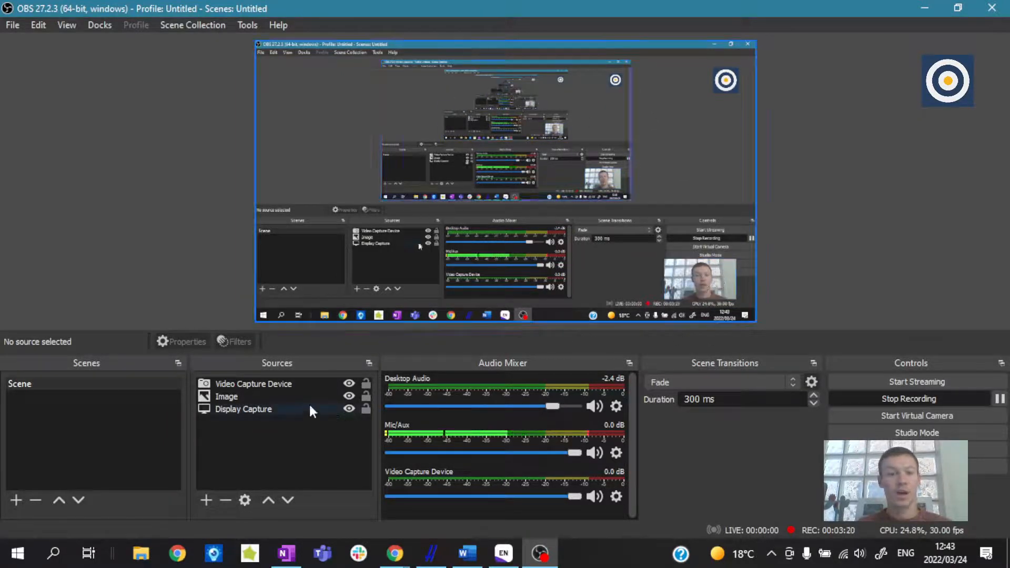
# Remove the Image and Video Capture Device sources from the scene, keeping only Display Capture.
pyautogui.click(269, 396)
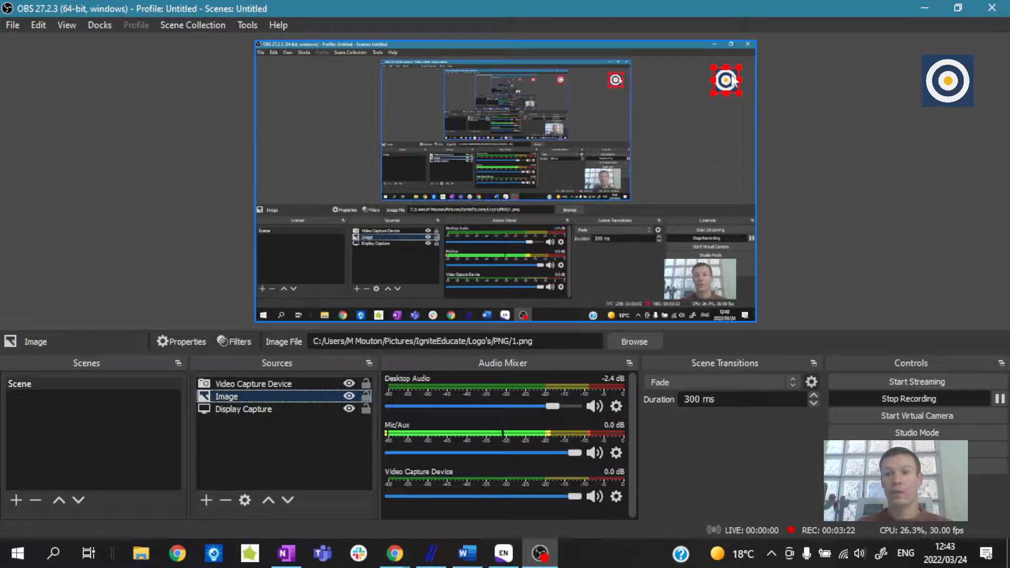
pyautogui.click(223, 501)
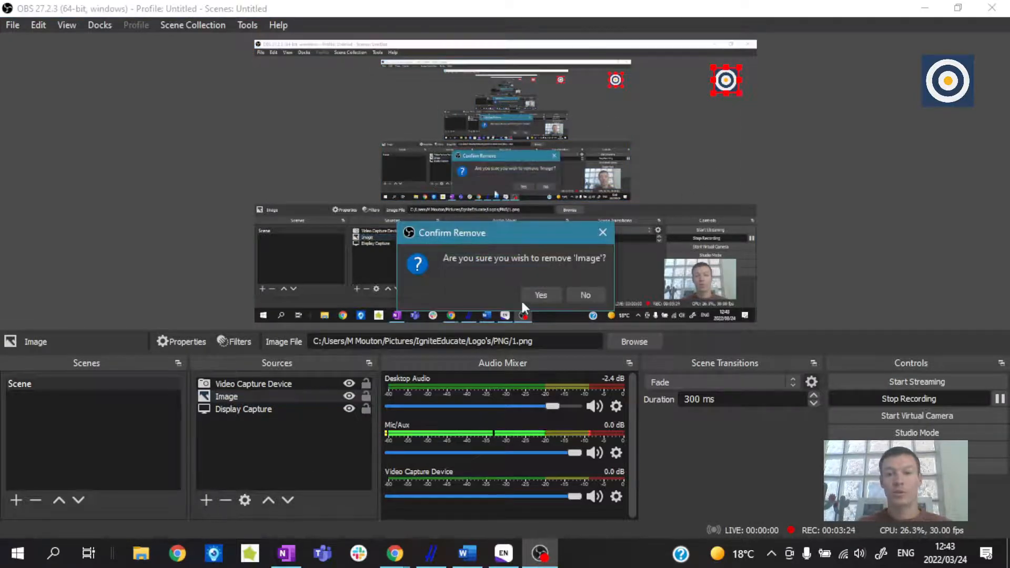
pyautogui.click(548, 300)
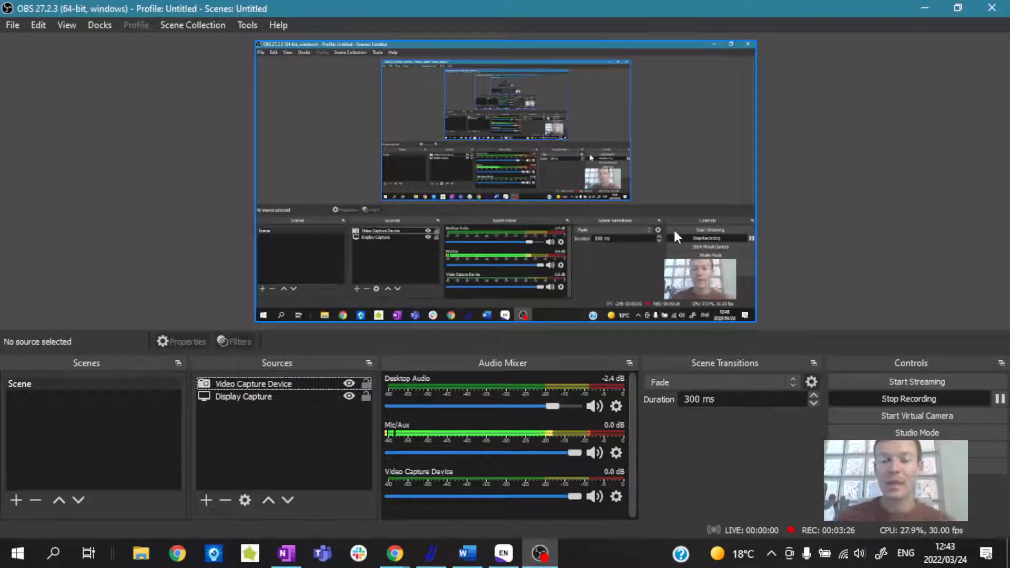
pyautogui.click(251, 384)
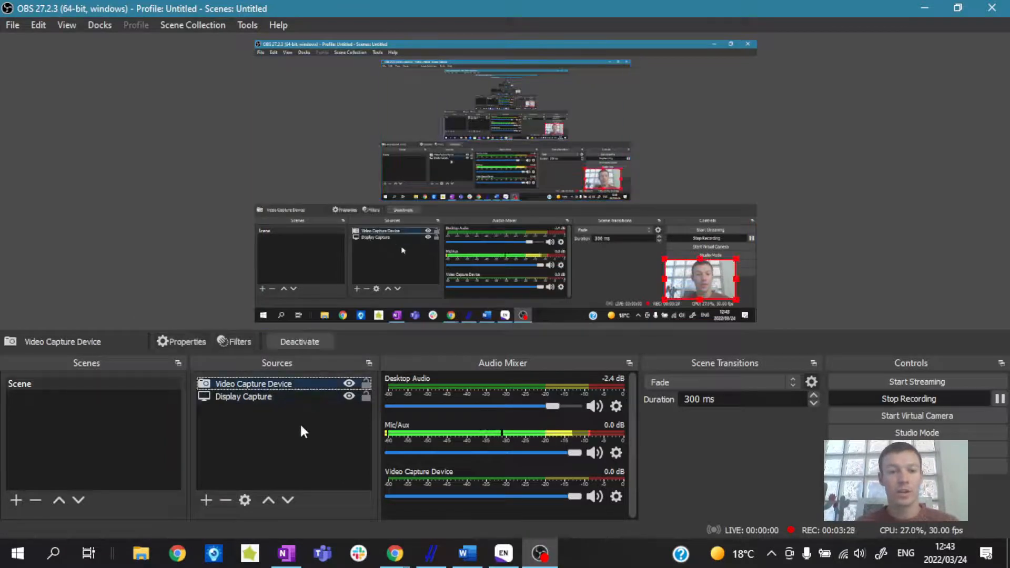
pyautogui.click(225, 501)
pyautogui.click(574, 298)
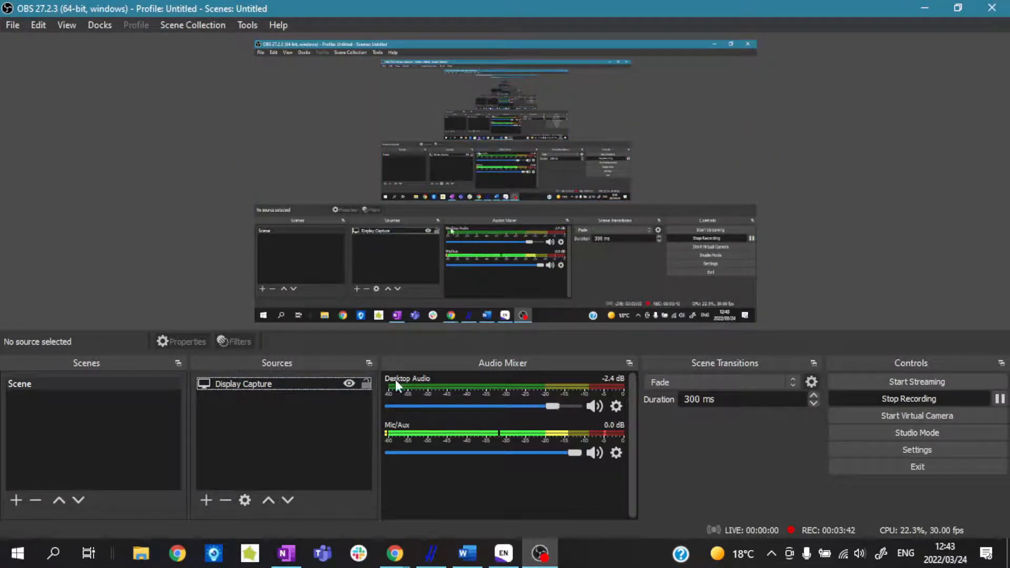
# Set the Desktop Audio level to -1.2 dB and the Mic/Aux level to -1.4 dB.
pyautogui.moveTo(554, 405); pyautogui.dragTo(564, 406)
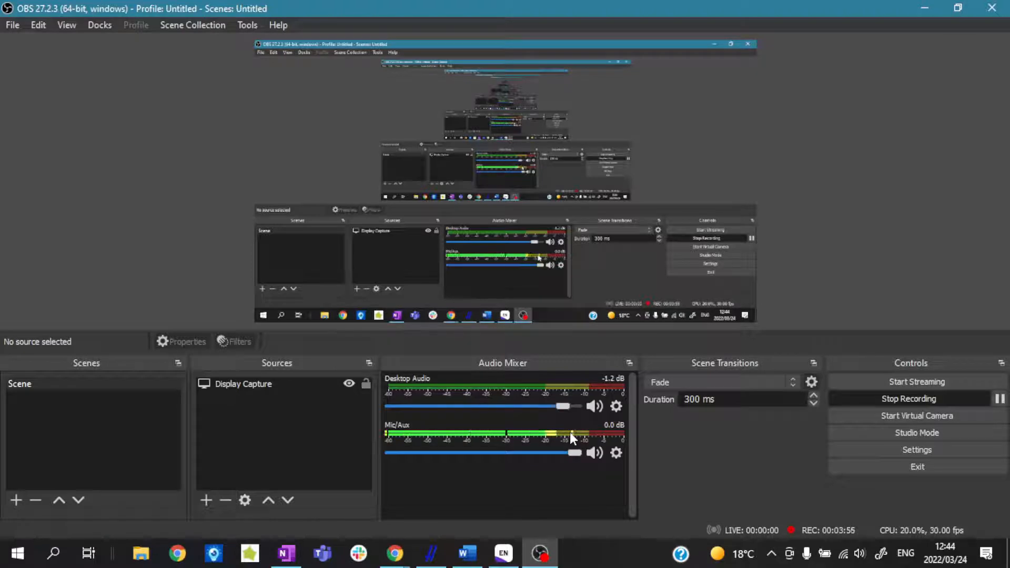
pyautogui.moveTo(575, 452)
pyautogui.mouseDown()
pyautogui.moveTo(422, 456)
pyautogui.moveTo(560, 456)
pyautogui.mouseUp()
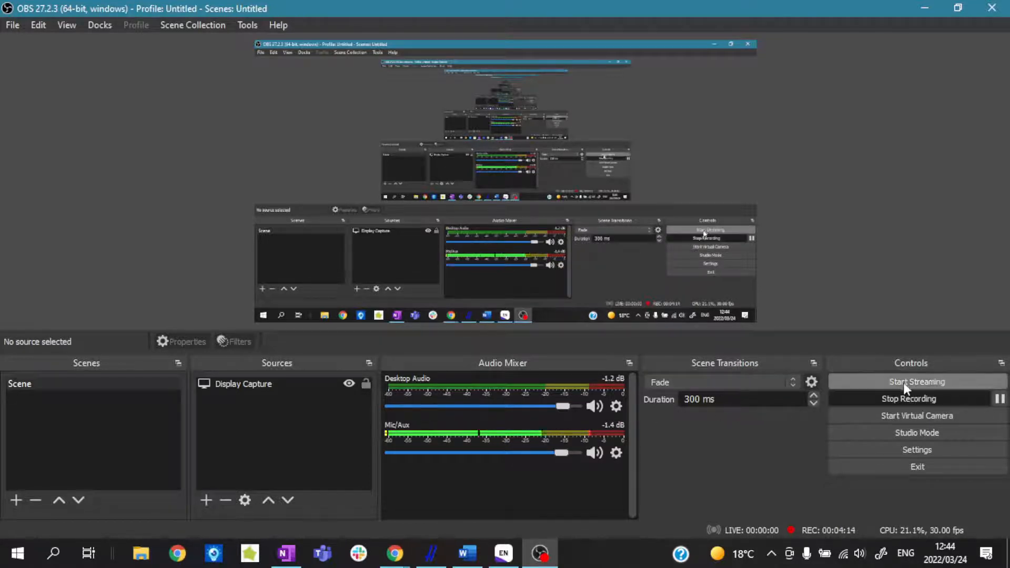
# Change the program's theme to Acri in the general settings.
pyautogui.click(898, 448)
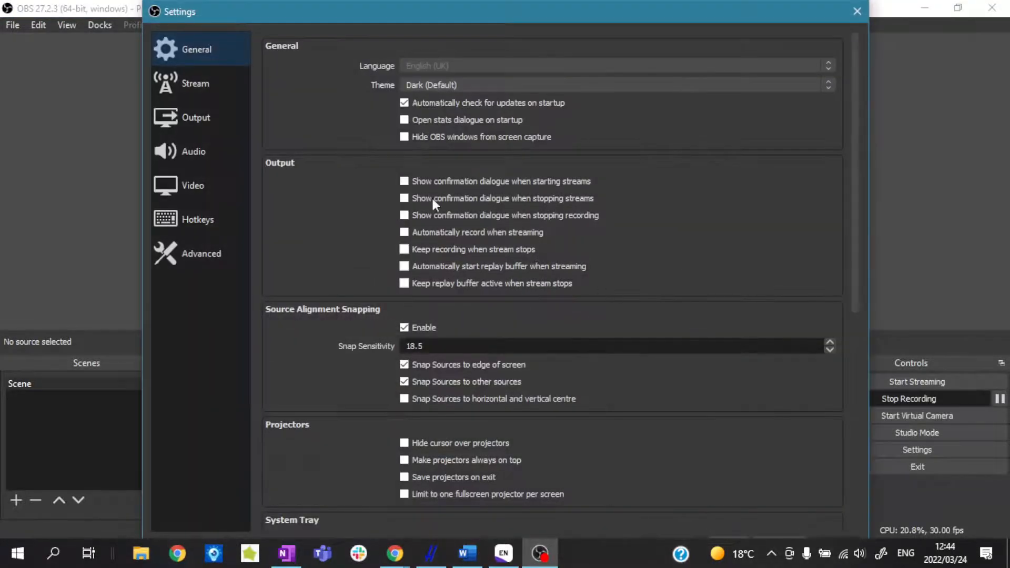
pyautogui.click(457, 84)
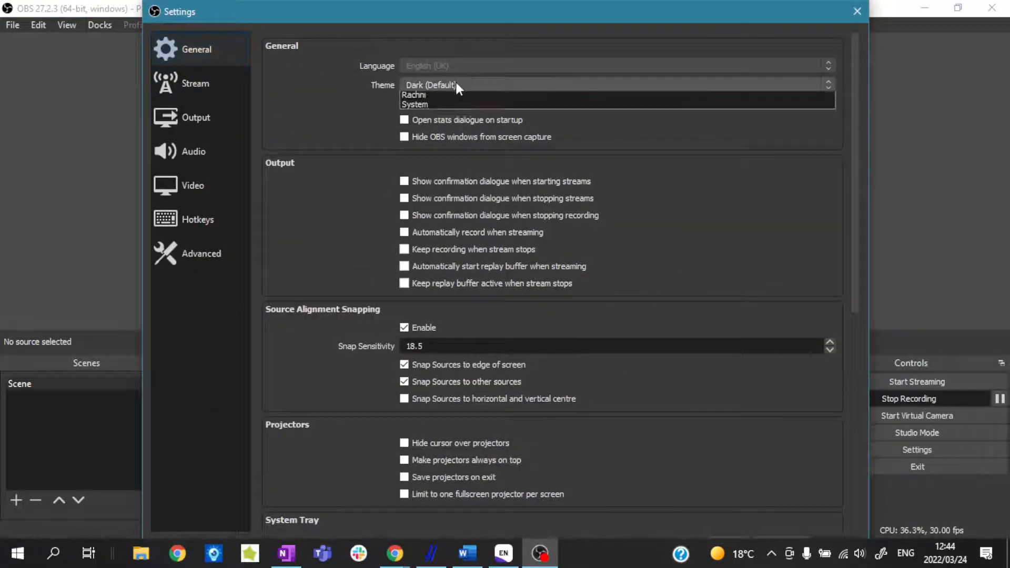
pyautogui.click(421, 105)
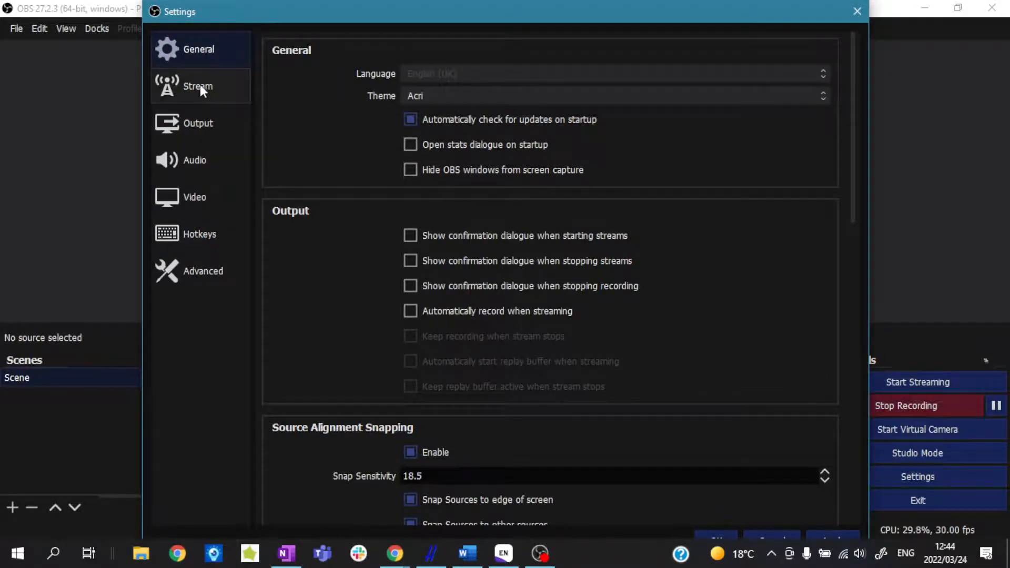
# Examine the general settings for output, source alignment snapping, projectors, system tray, preview, studio mode and multiview.
pyautogui.scroll(-1, 485, 238)
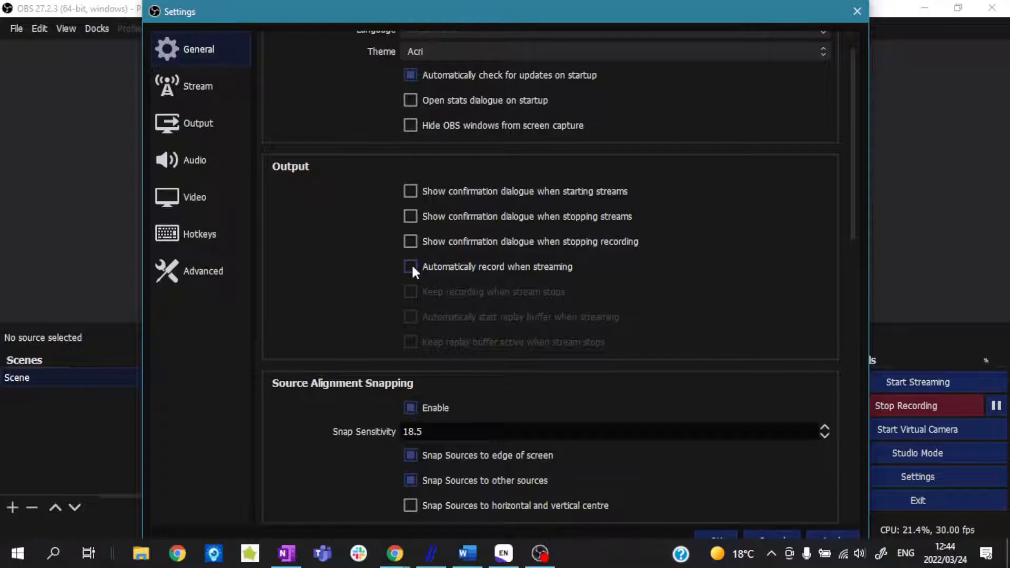
pyautogui.scroll(-4, 434, 282)
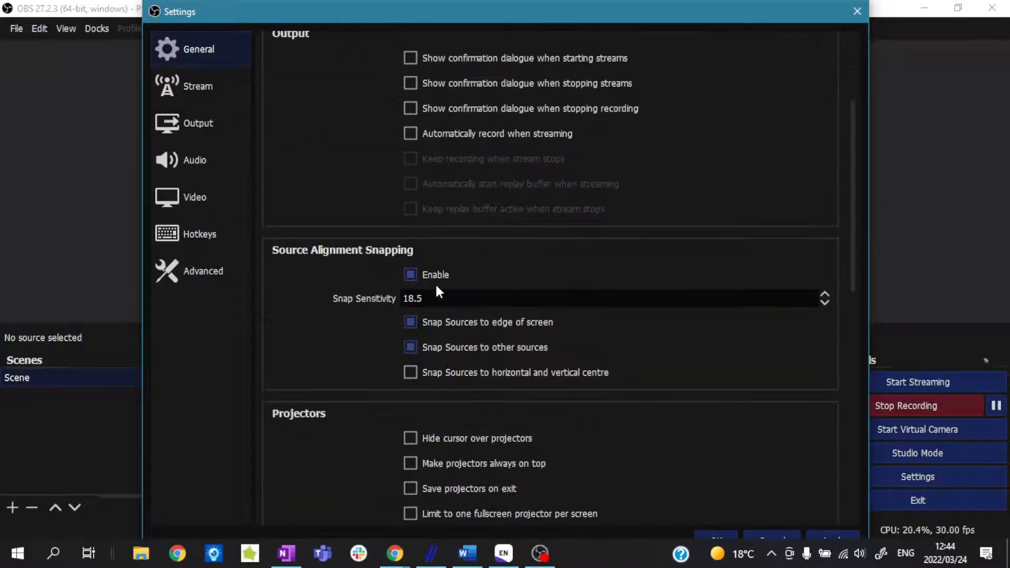
pyautogui.scroll(-3, 437, 286)
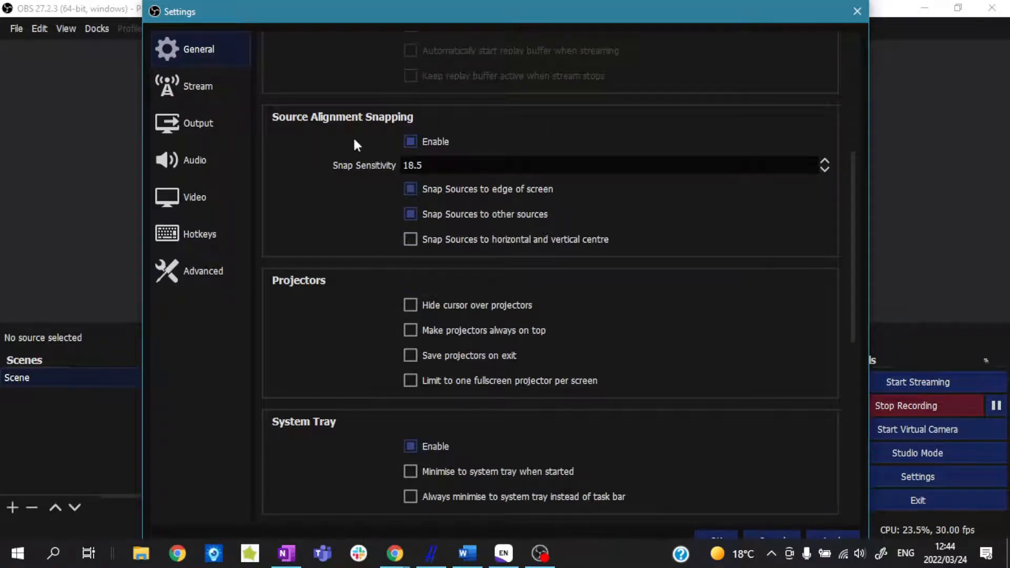
pyautogui.scroll(-4, 384, 246)
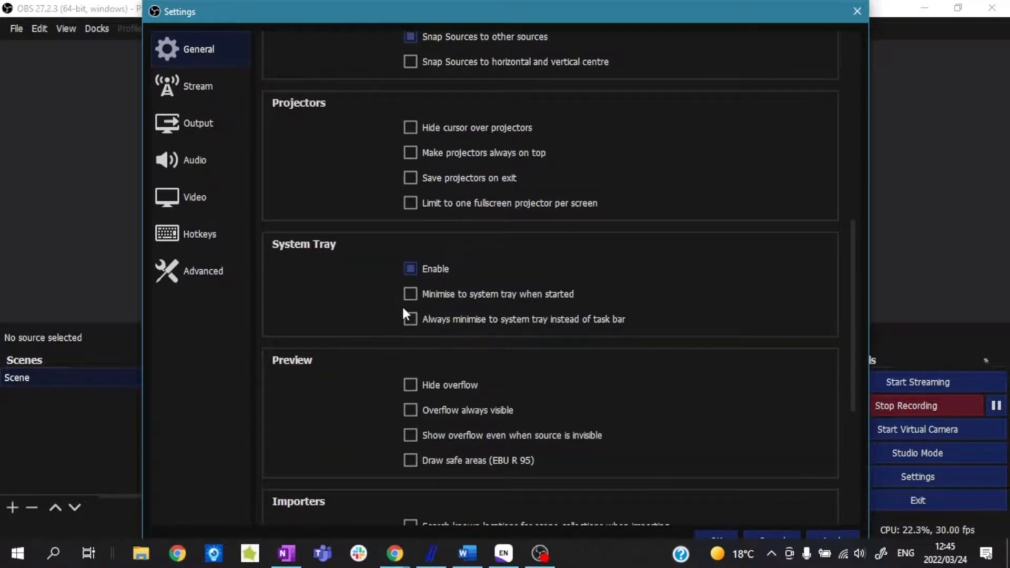
pyautogui.scroll(-6, 405, 313)
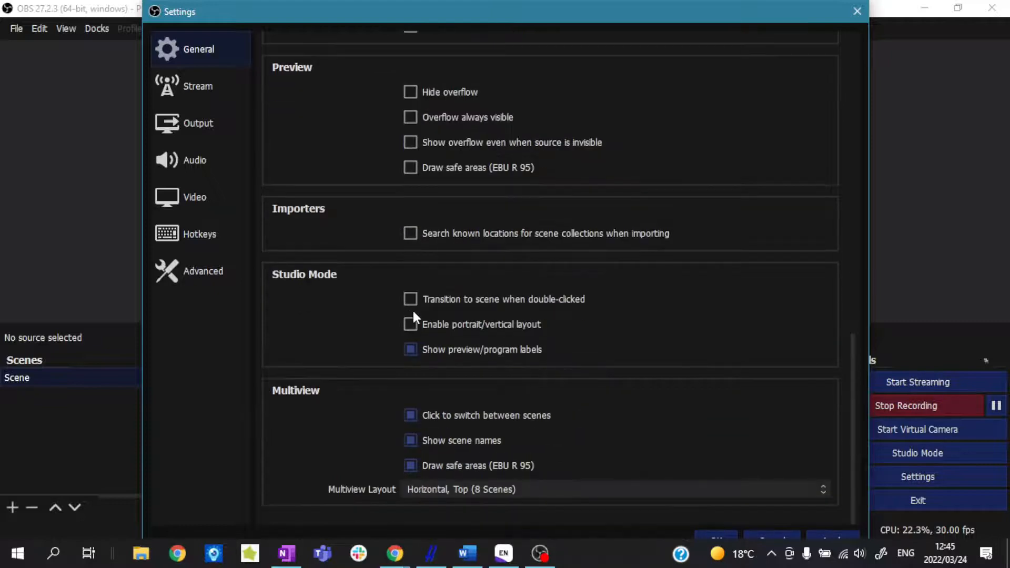
pyautogui.scroll(5, 415, 316)
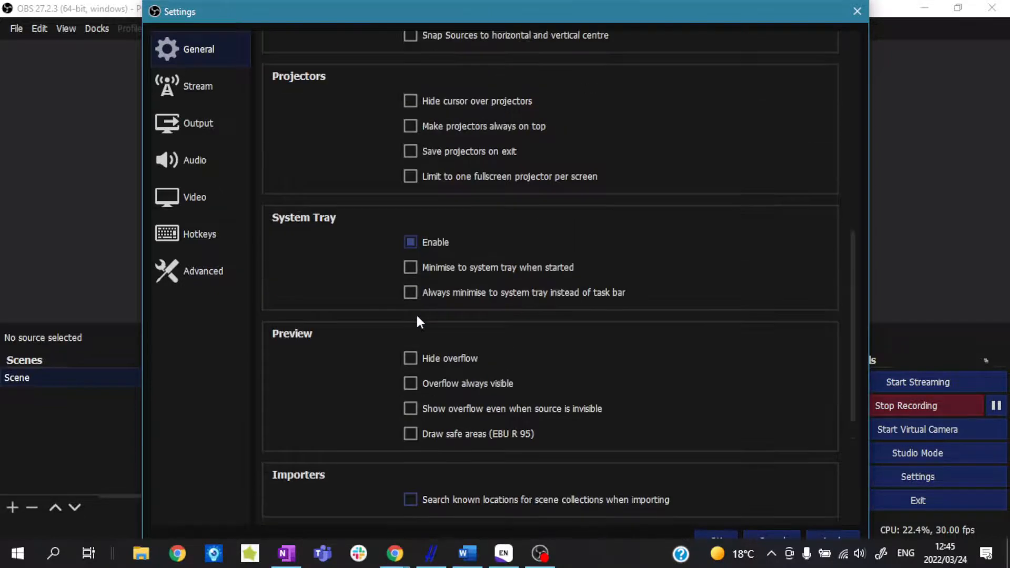
pyautogui.scroll(3, 420, 322)
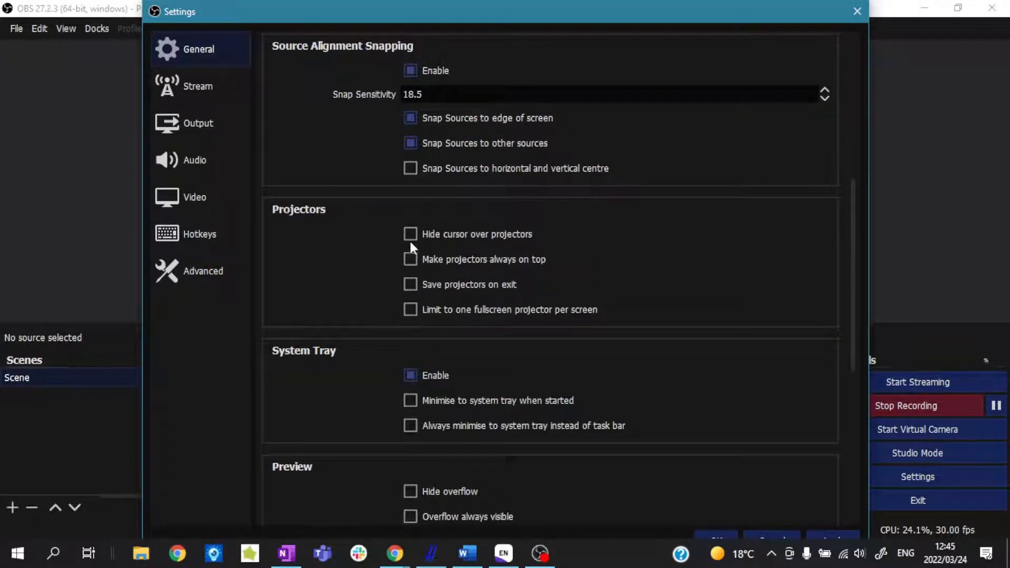
pyautogui.scroll(2, 428, 259)
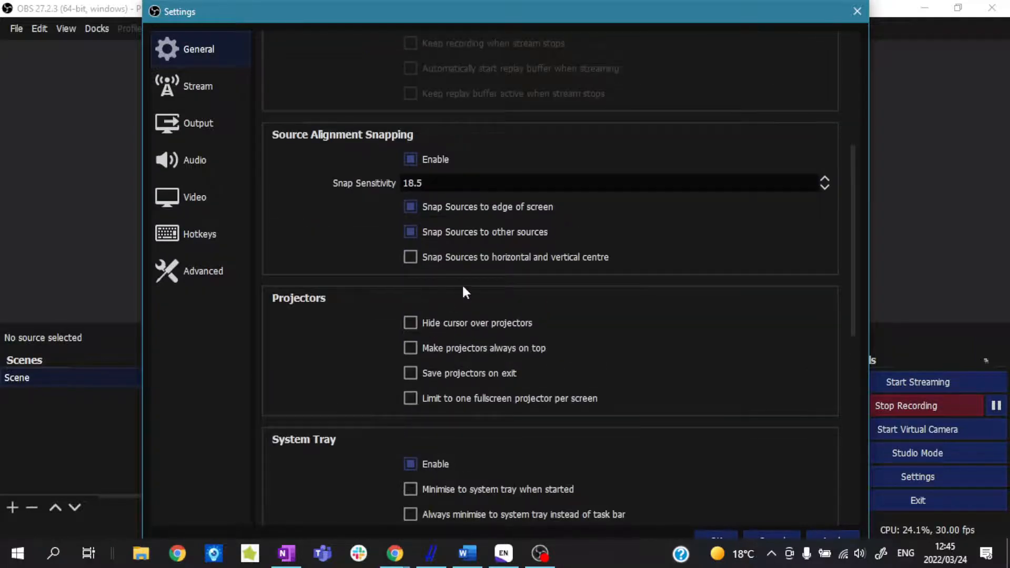
pyautogui.scroll(3, 442, 305)
pyautogui.scroll(3, 419, 316)
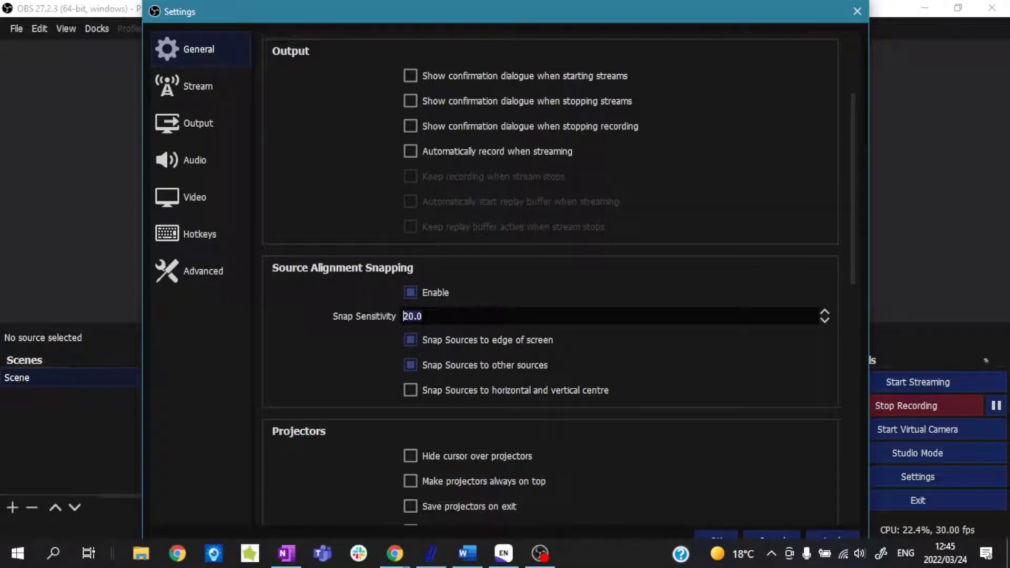
# Examine the stream service, output, audio device, video and hotkey settings in turn.
pyautogui.click(195, 88)
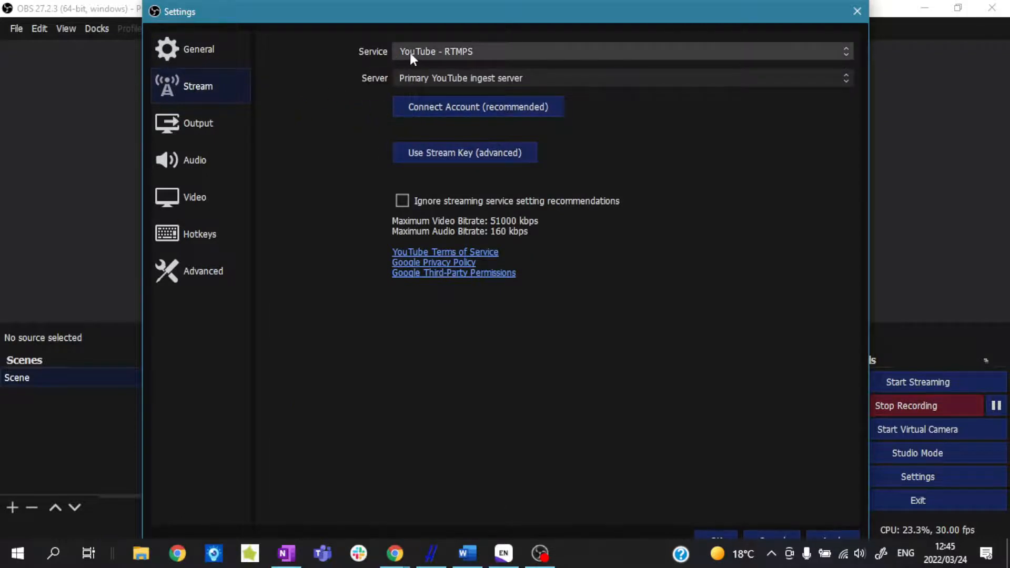
pyautogui.click(208, 129)
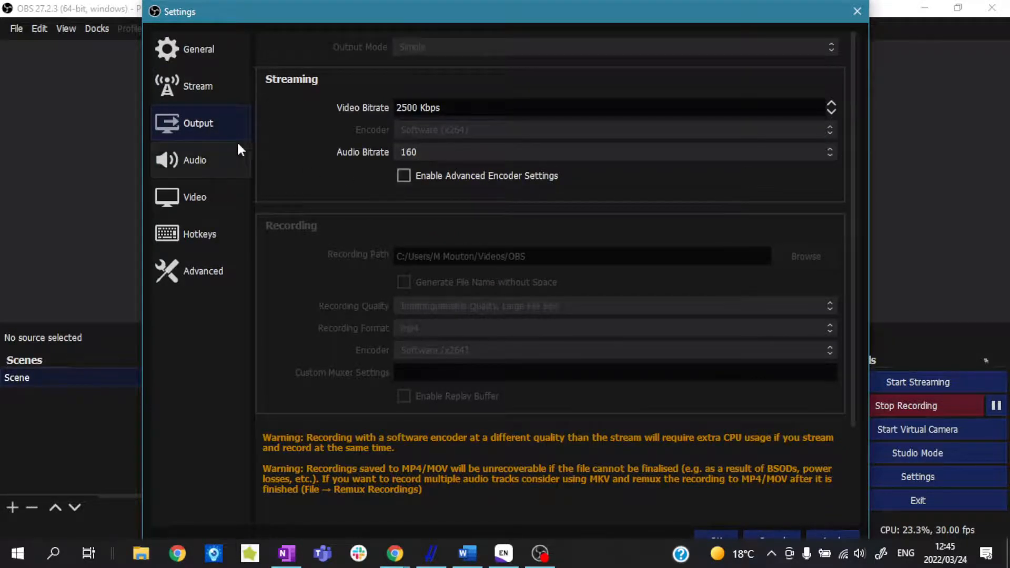
pyautogui.click(243, 160)
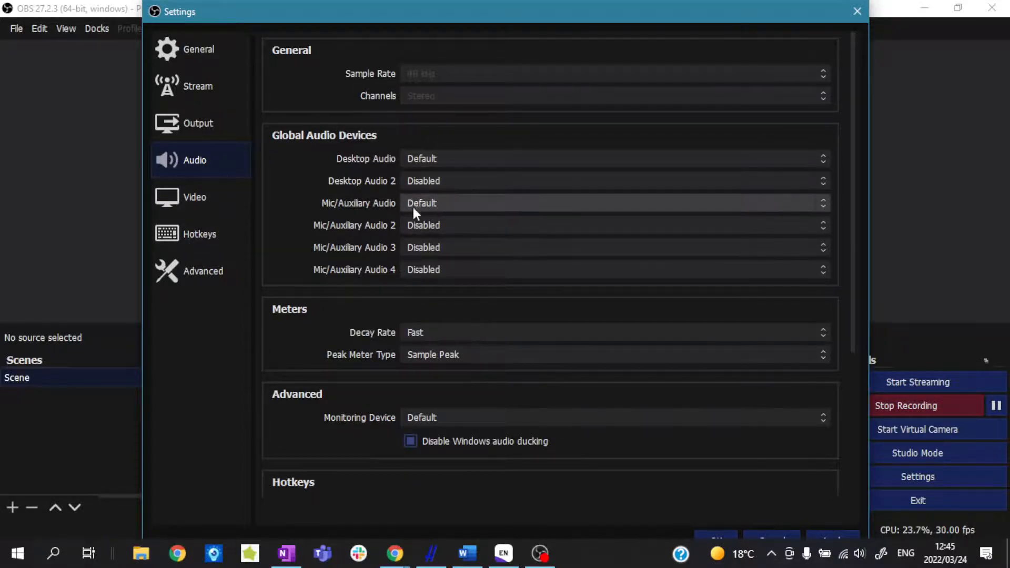
pyautogui.click(204, 214)
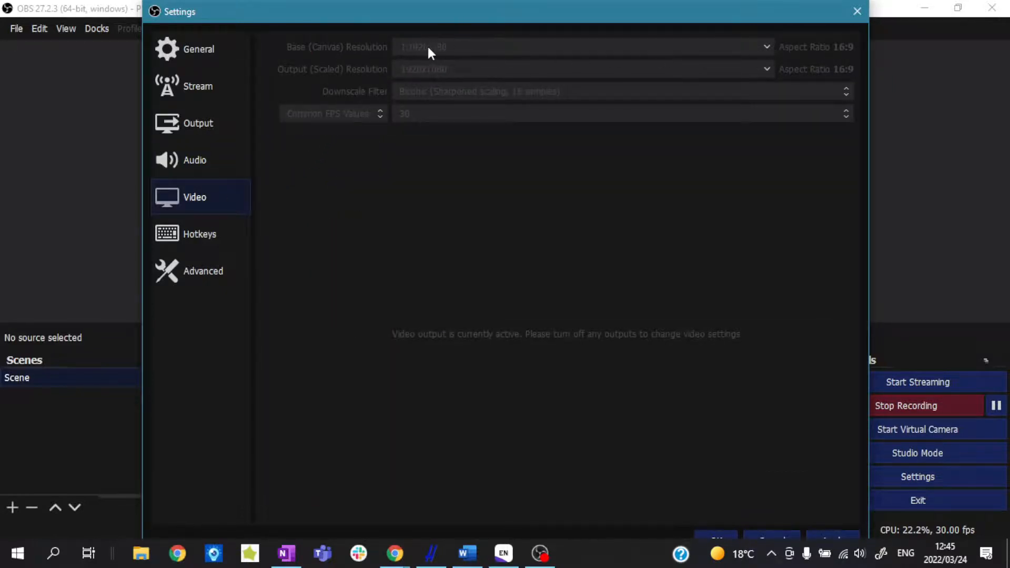
pyautogui.click(215, 232)
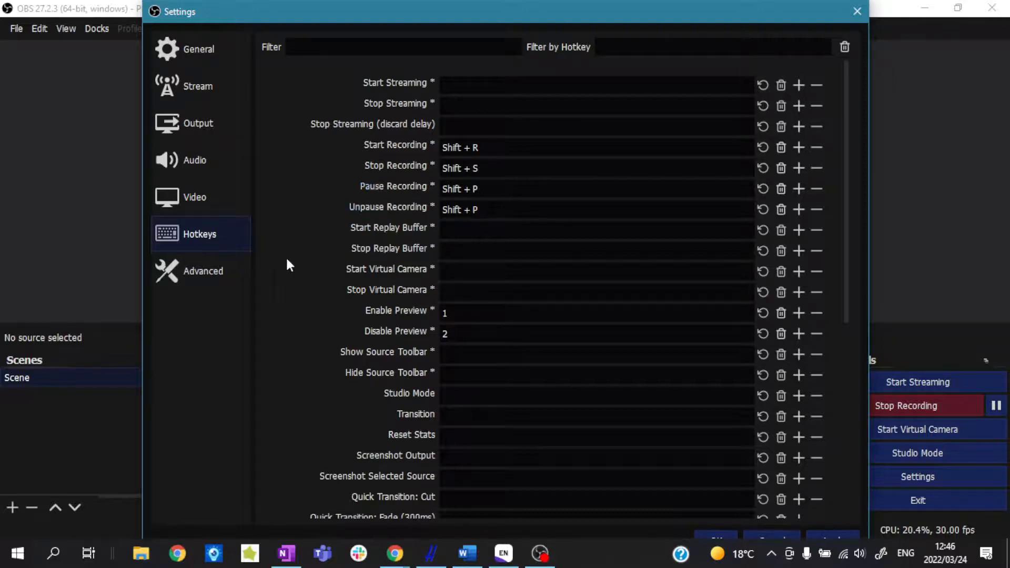
# Examine the advanced settings for process priority, video, recording filename formatting, stream delay, automatic reconnection and network.
pyautogui.click(209, 270)
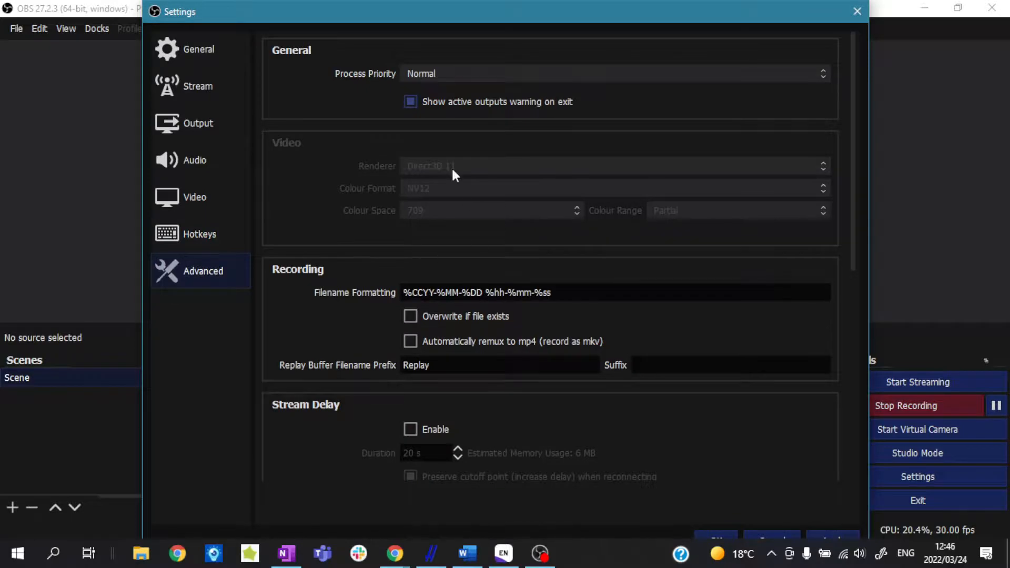
pyautogui.scroll(-2, 444, 174)
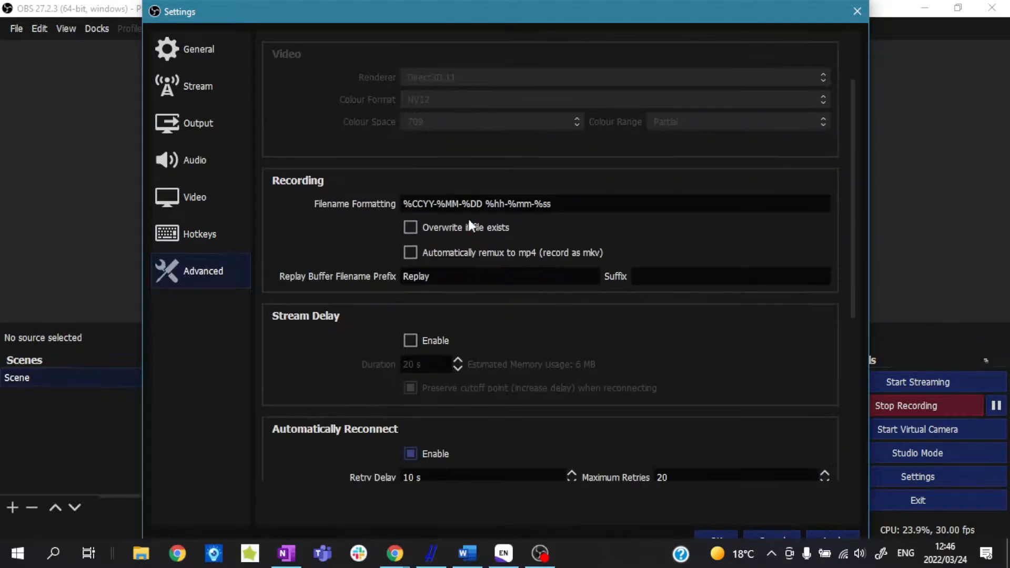
pyautogui.scroll(-5, 472, 210)
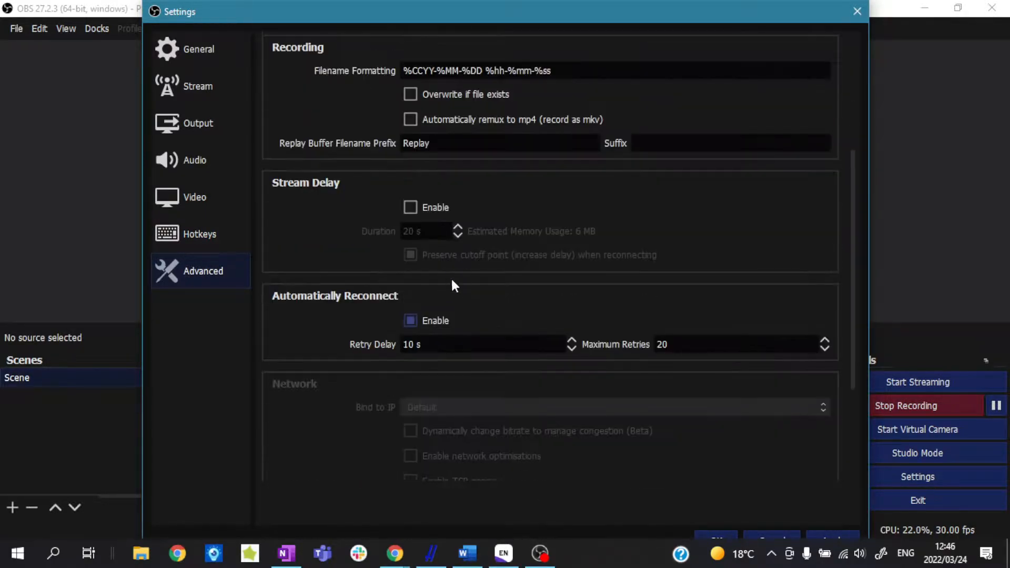
pyautogui.scroll(-2, 460, 291)
pyautogui.scroll(9, 464, 297)
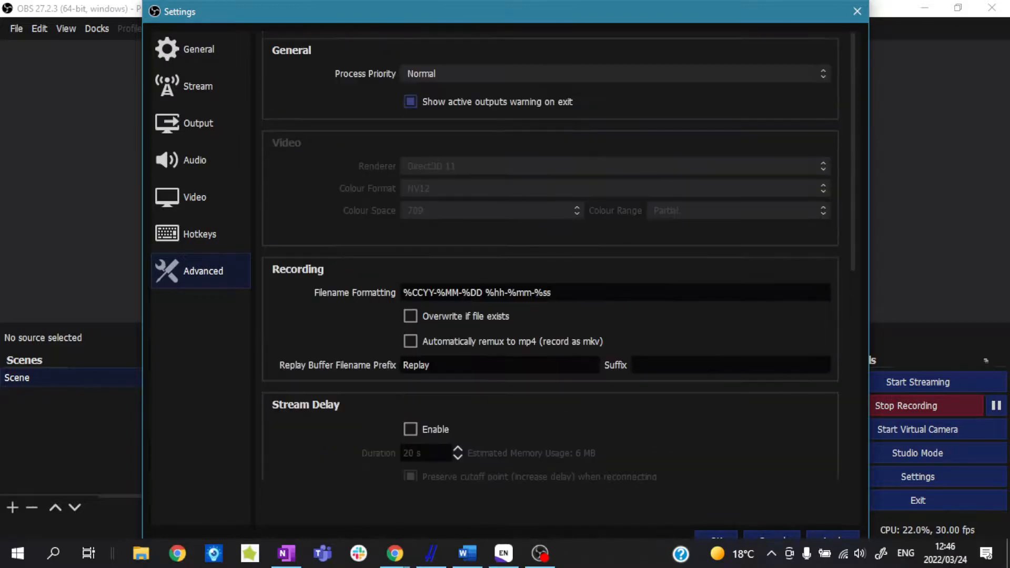
# Recheck the audio and output settings, and close the settings without saving the changes.
pyautogui.click(205, 162)
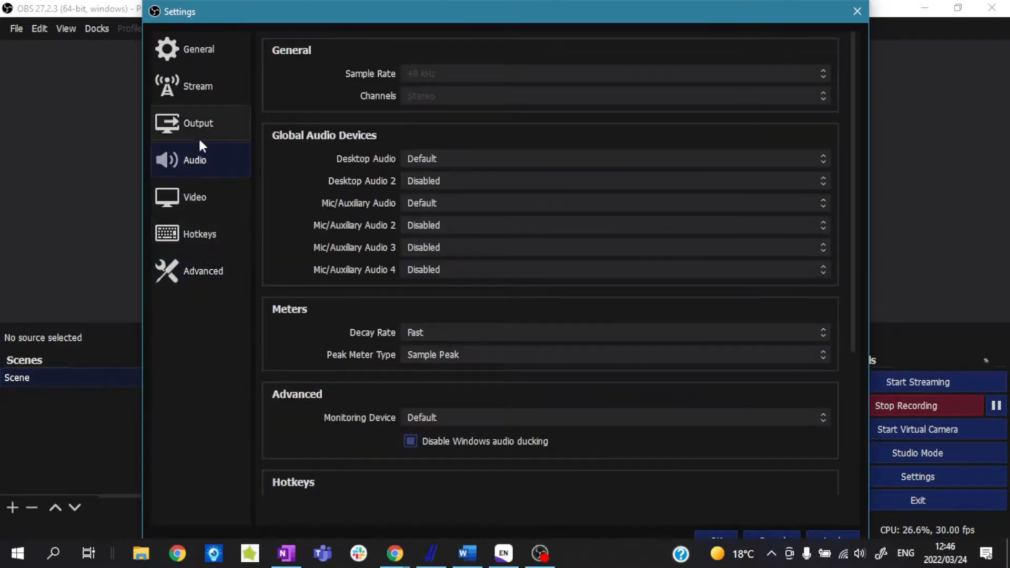
pyautogui.click(206, 124)
pyautogui.scroll(-2, 422, 220)
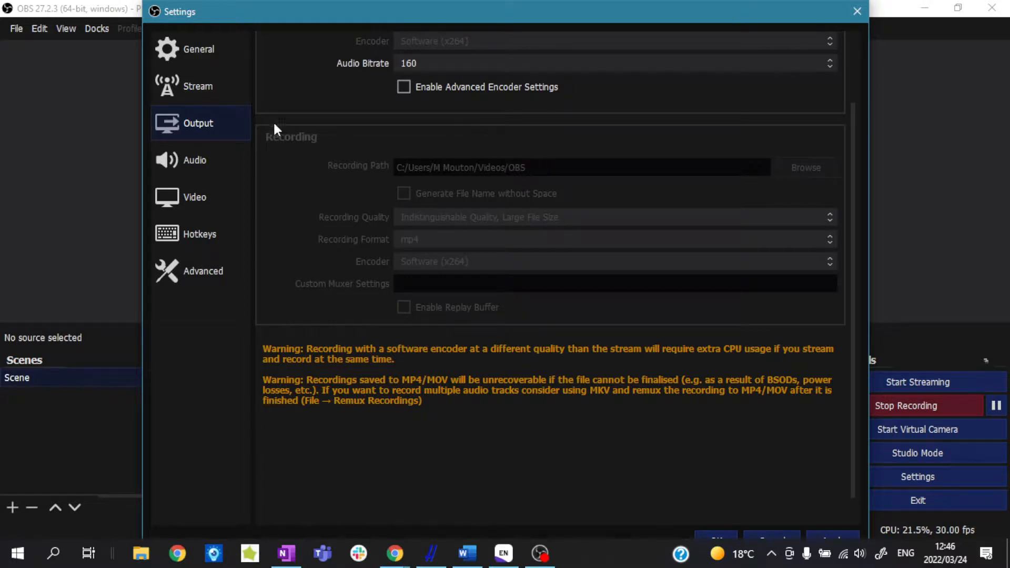
pyautogui.click(861, 17)
pyautogui.click(528, 310)
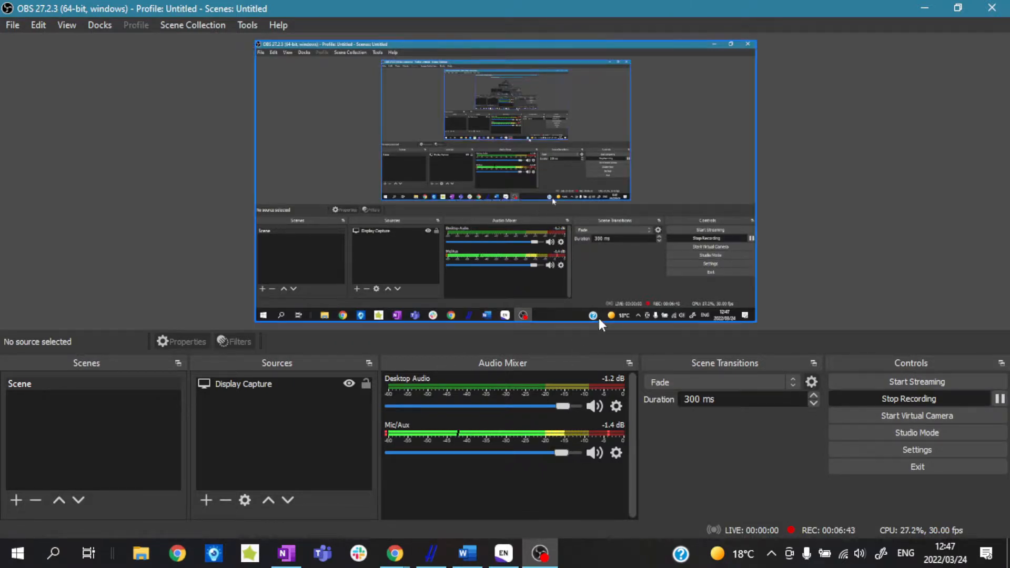
# Switch to Chrome and open the OBS website at obsproject.com.
pyautogui.click(416, 500)
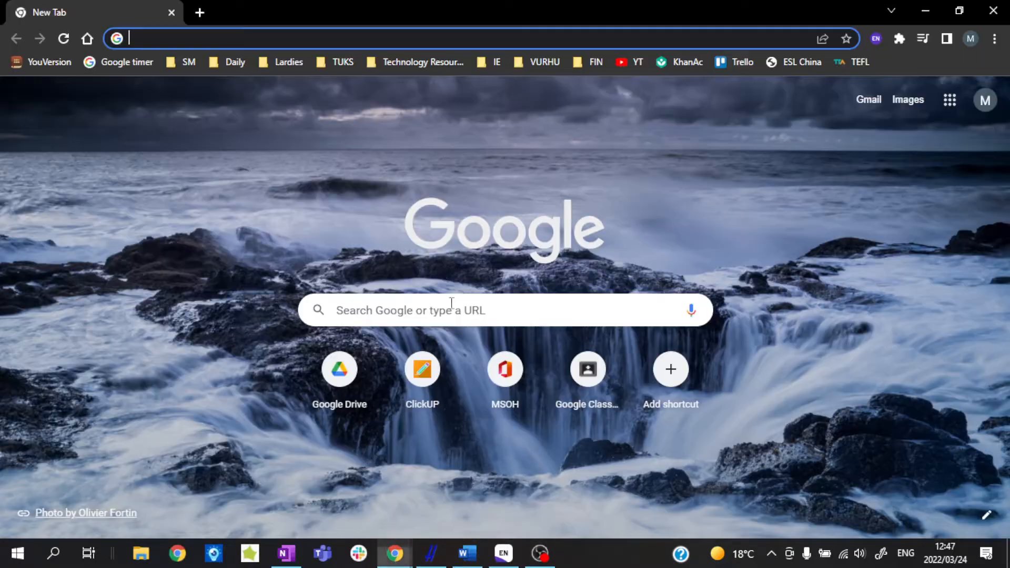
pyautogui.click(305, 37)
pyautogui.write('obsproject.com')
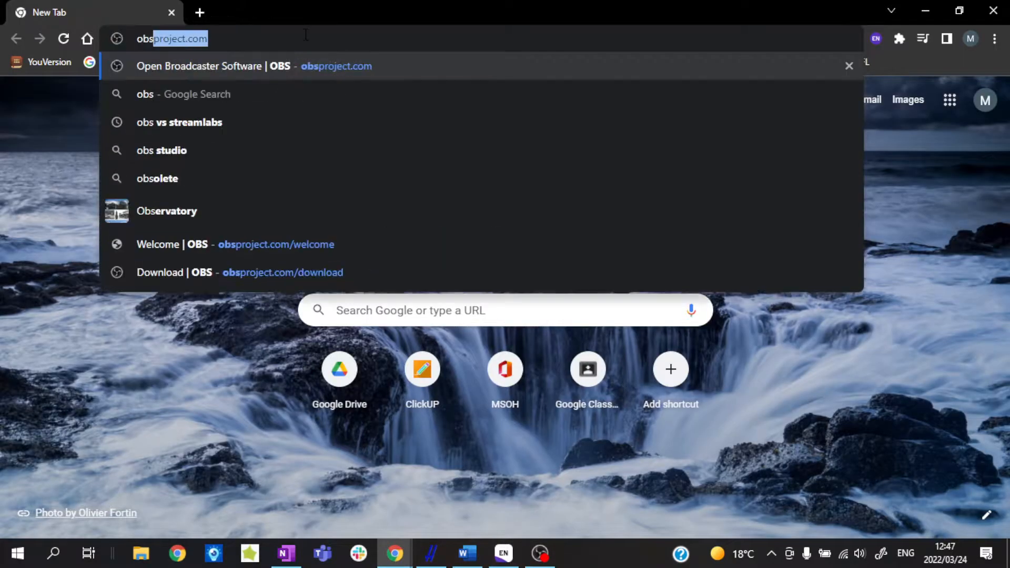
pyautogui.press('Return')
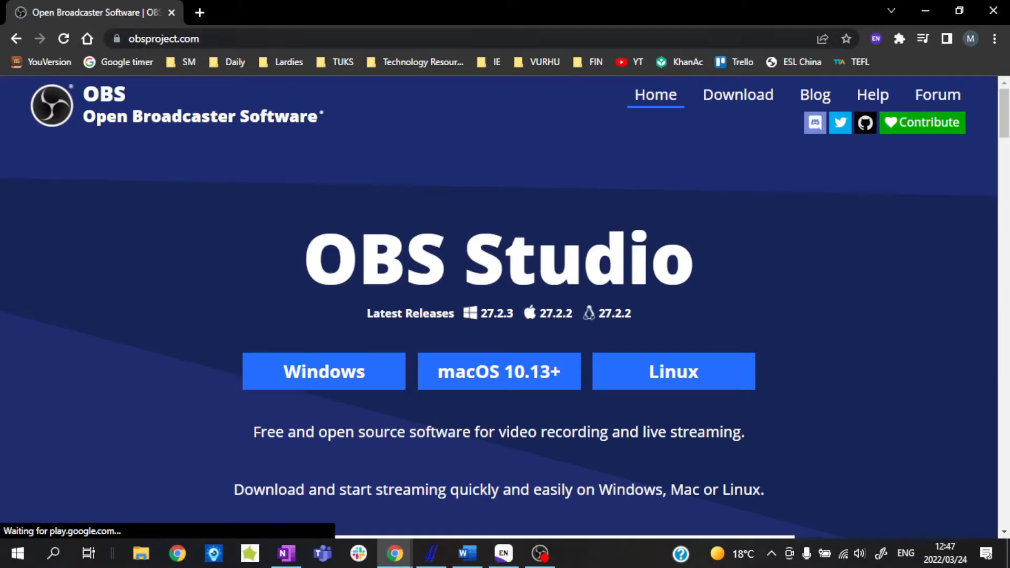
# Search Google for "open broadcaster software" in a new tab and open the official OBS site from the results.
pyautogui.click(199, 14)
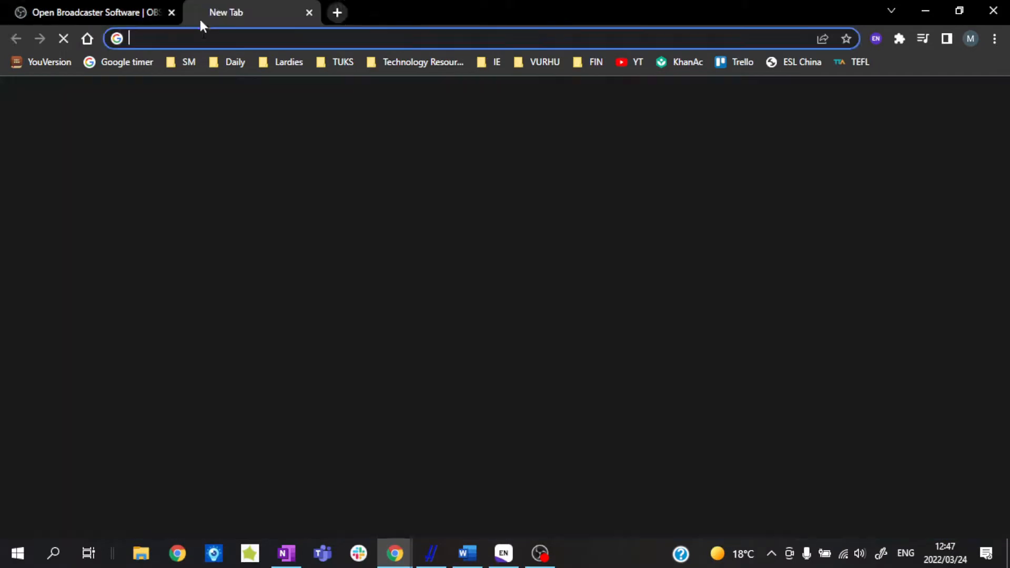
pyautogui.write('open')
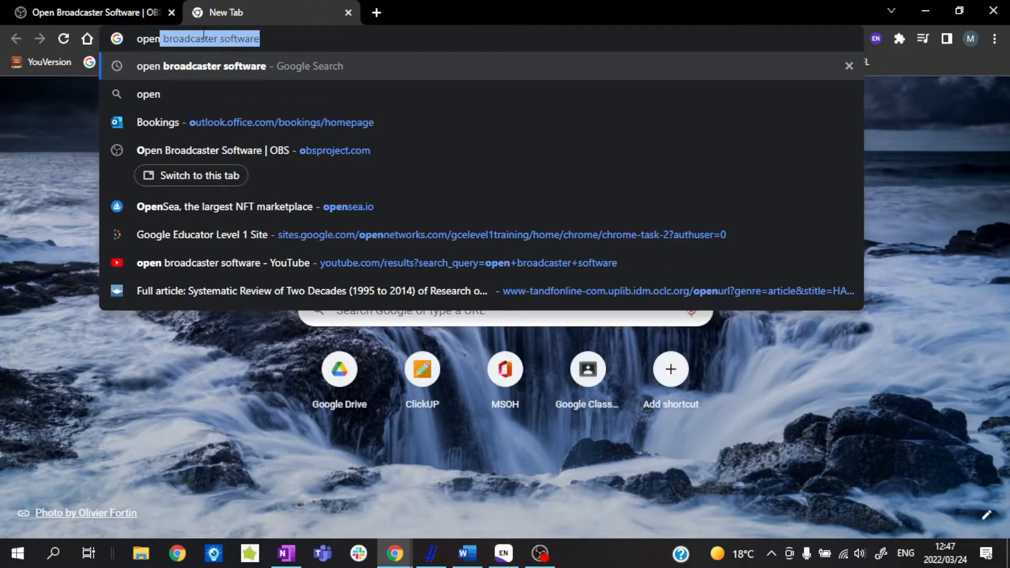
pyautogui.press('Return')
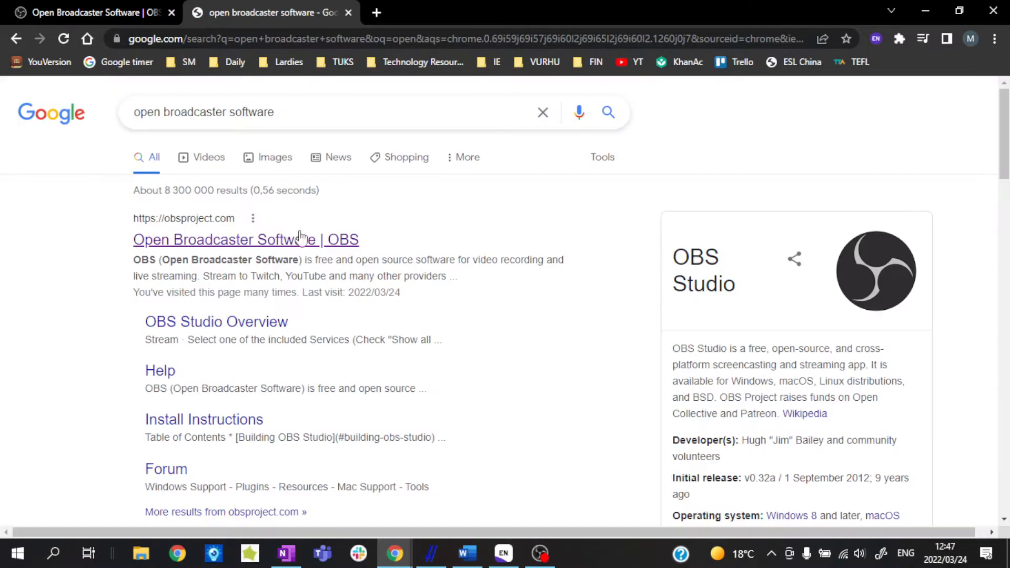
pyautogui.click(288, 236)
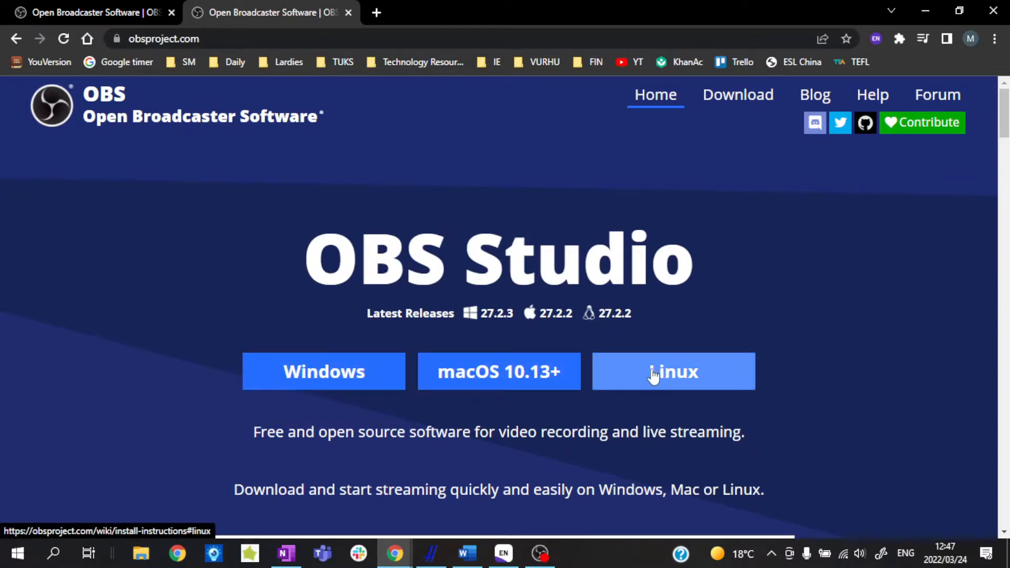
# Start downloading the Windows version of OBS Studio from its home page and open the download's options.
pyautogui.click(332, 371)
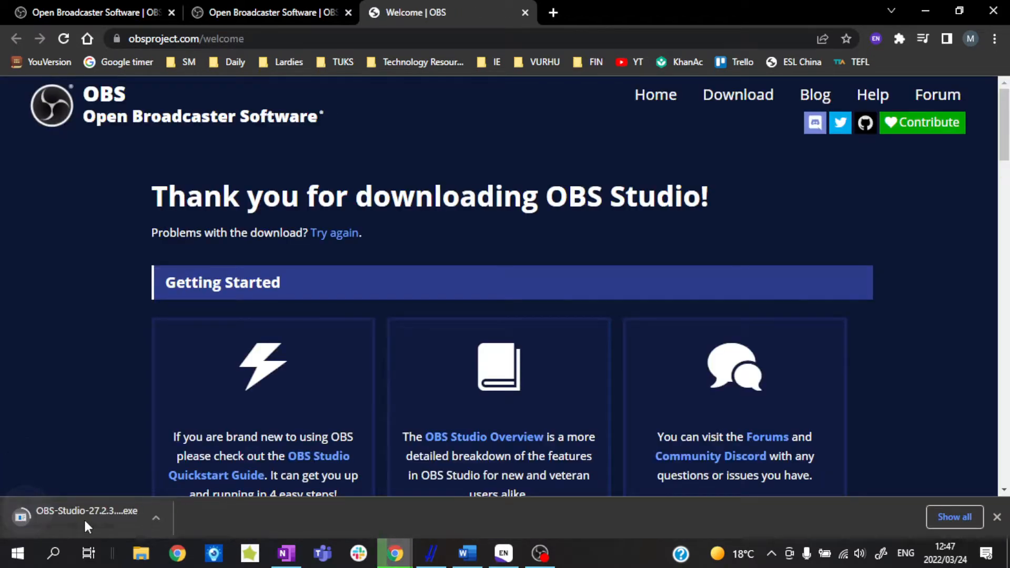
pyautogui.click(157, 517)
pyautogui.click(182, 495)
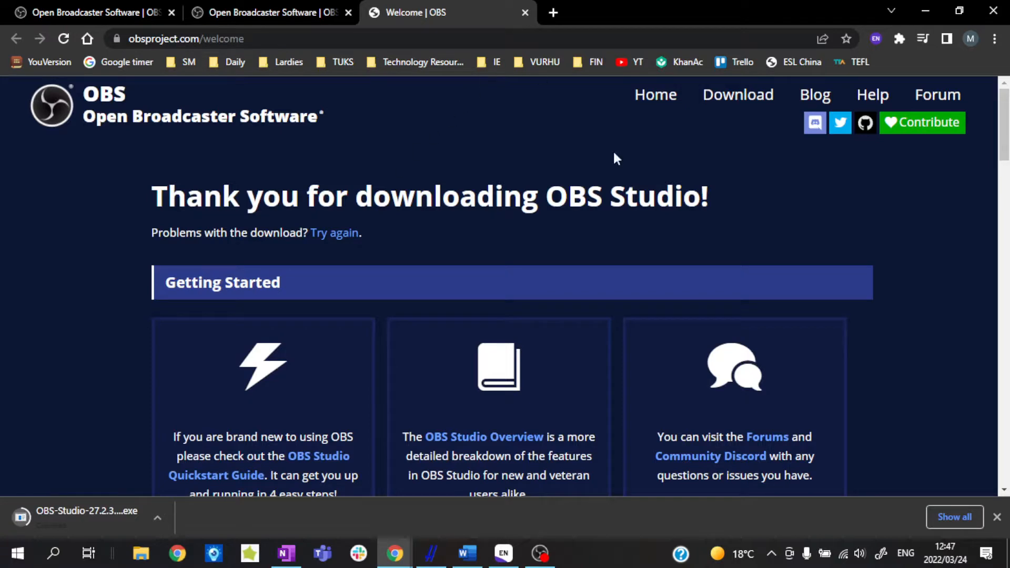
# Dismiss the downloads bar, close the OBS welcome page and switch back to OBS Studio.
pyautogui.click(996, 515)
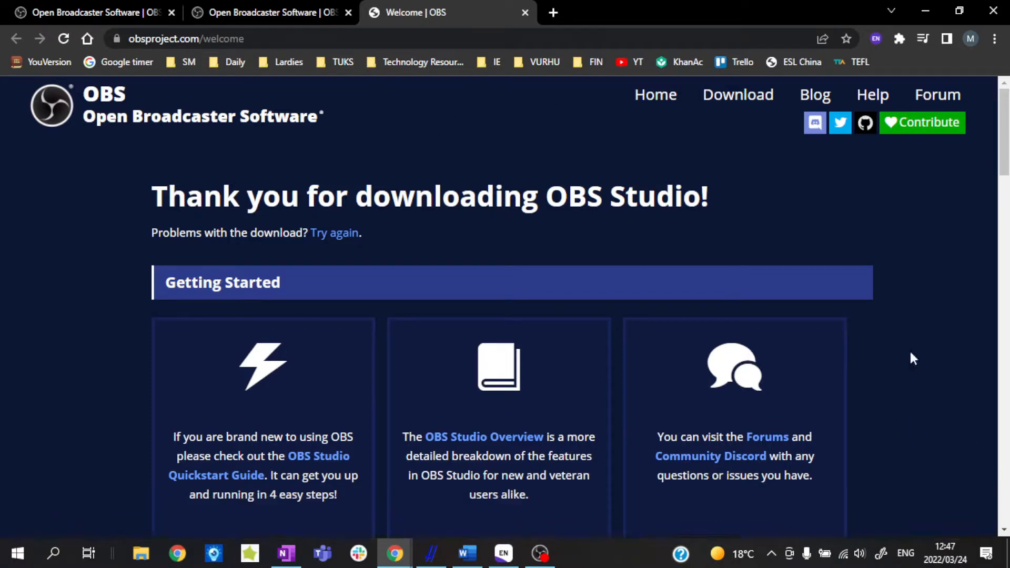
pyautogui.click(526, 12)
pyautogui.click(540, 553)
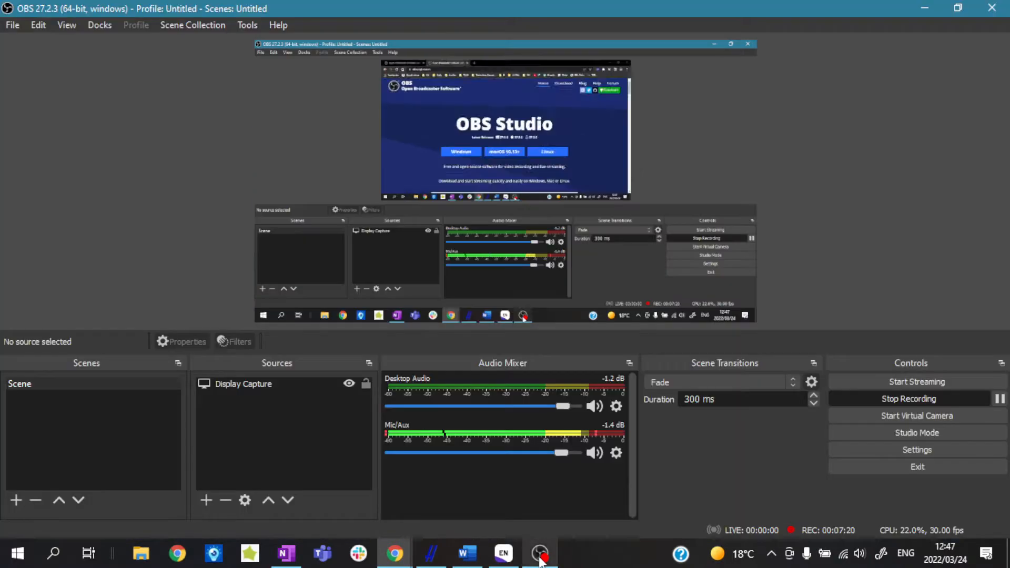